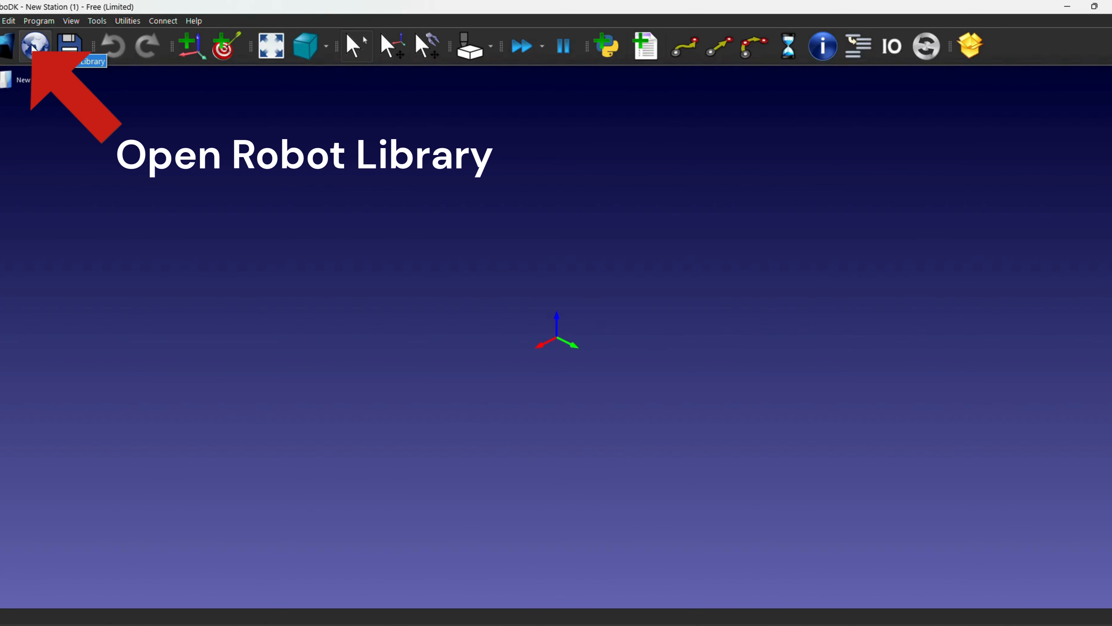
# Open the online robot library and search its objects for "conveyor"
pyautogui.click(34, 47)
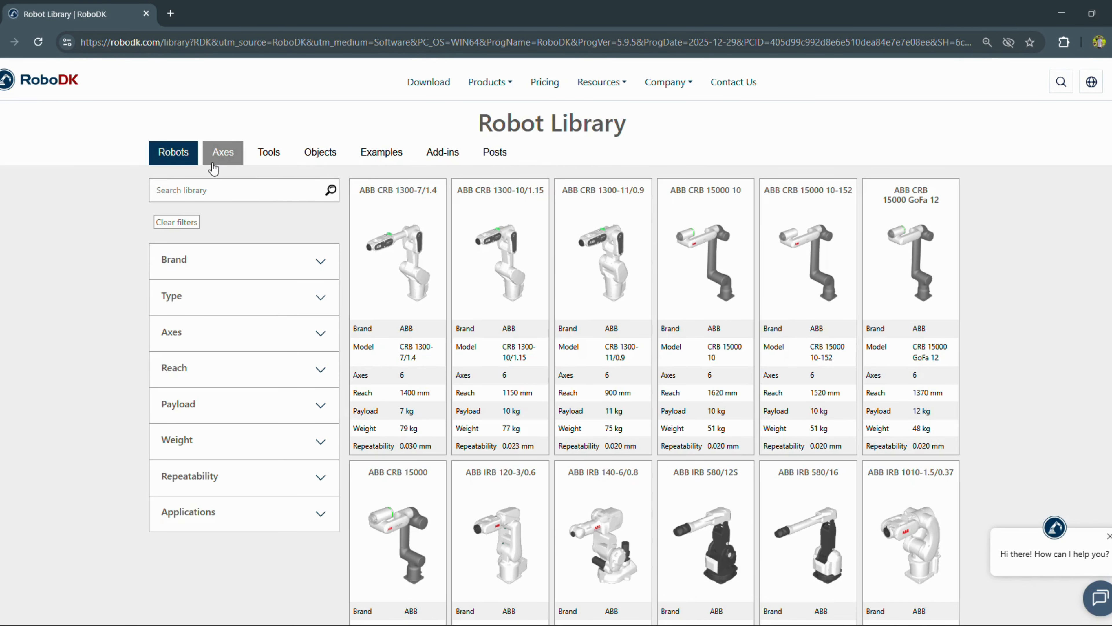
pyautogui.click(322, 155)
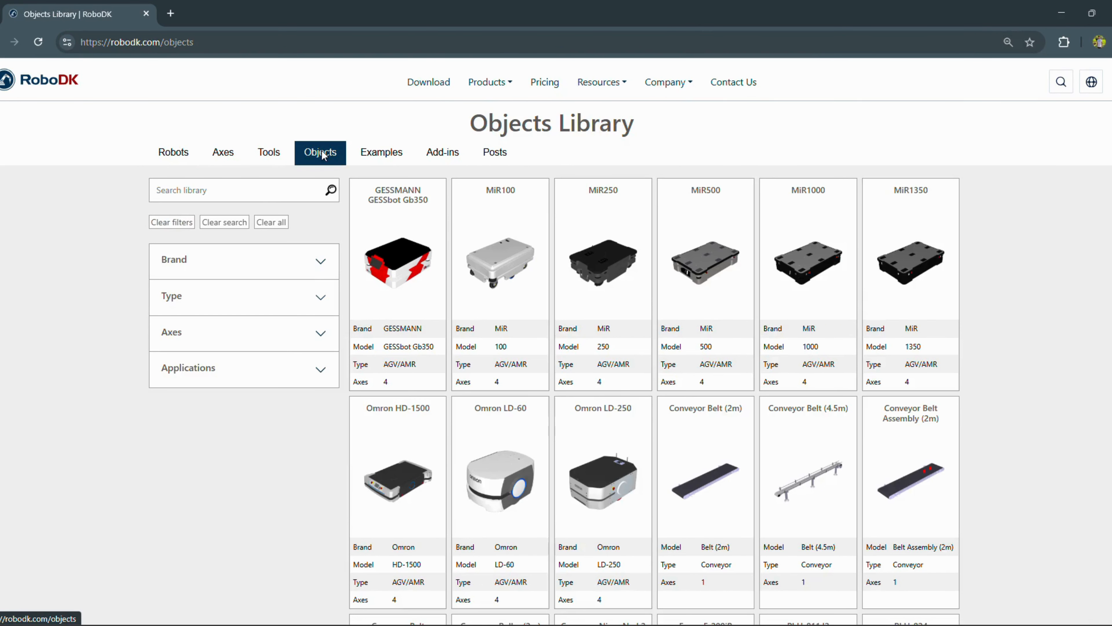
pyautogui.click(255, 179)
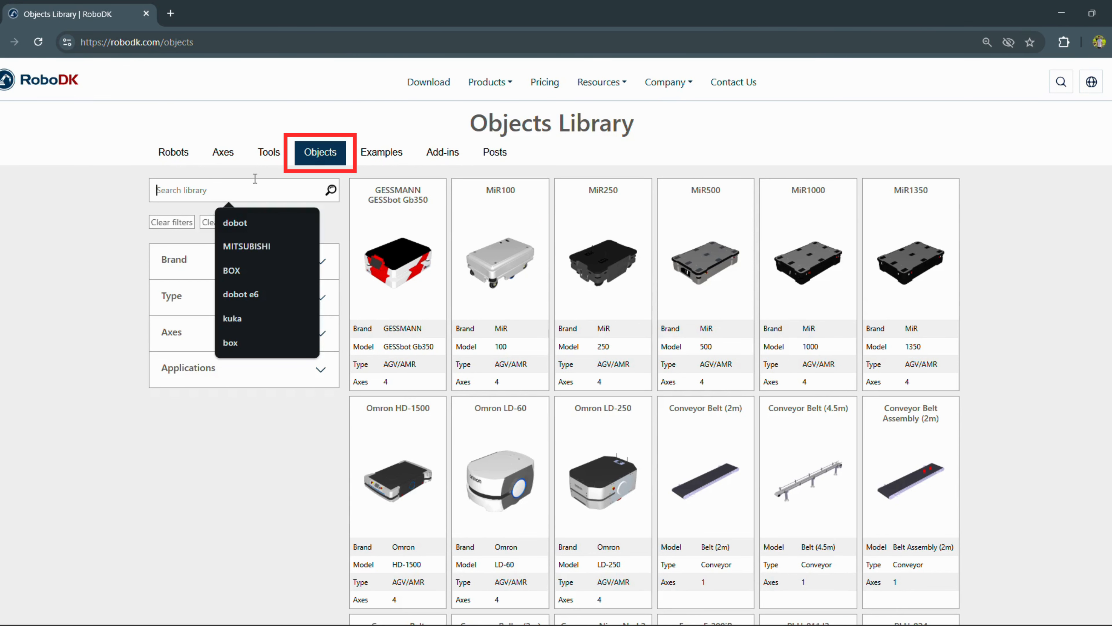
pyautogui.write('con')
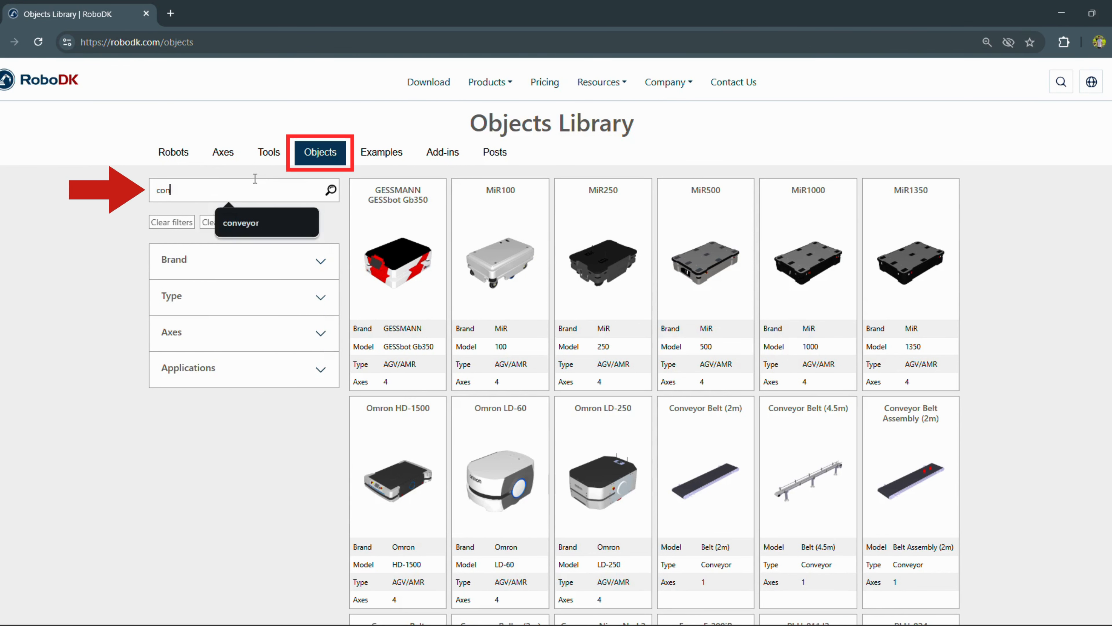
pyautogui.write('veyor')
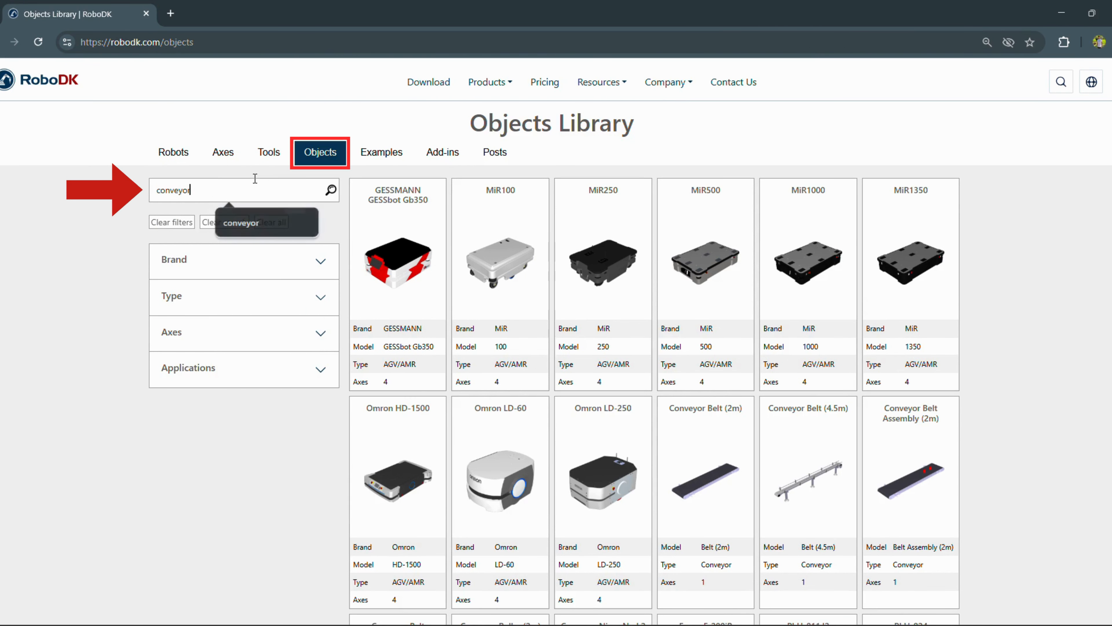
pyautogui.click(331, 189)
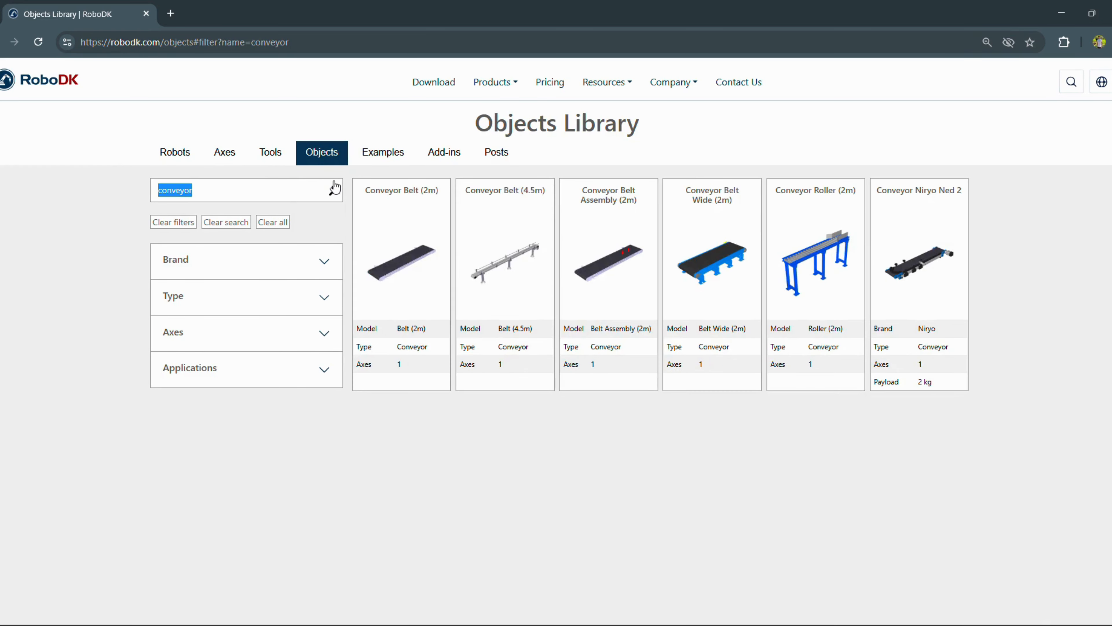
# Load the Conveyor Belt Wide (2m) from the library into the station and switch back to RoboDK
pyautogui.click(414, 302)
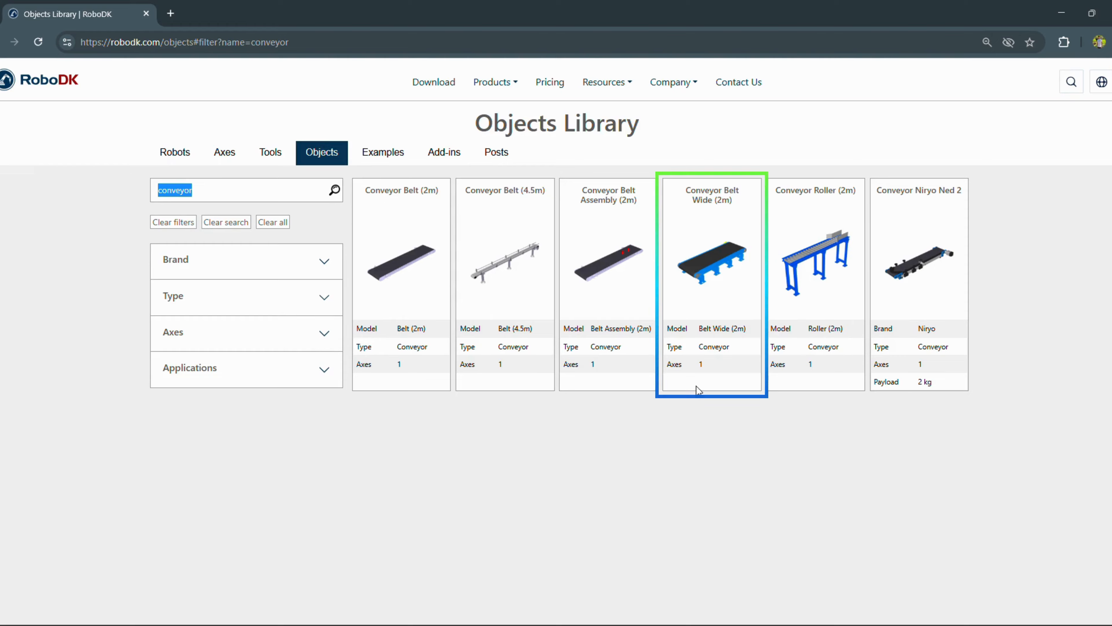
pyautogui.moveTo(683, 278)
pyautogui.click(695, 215)
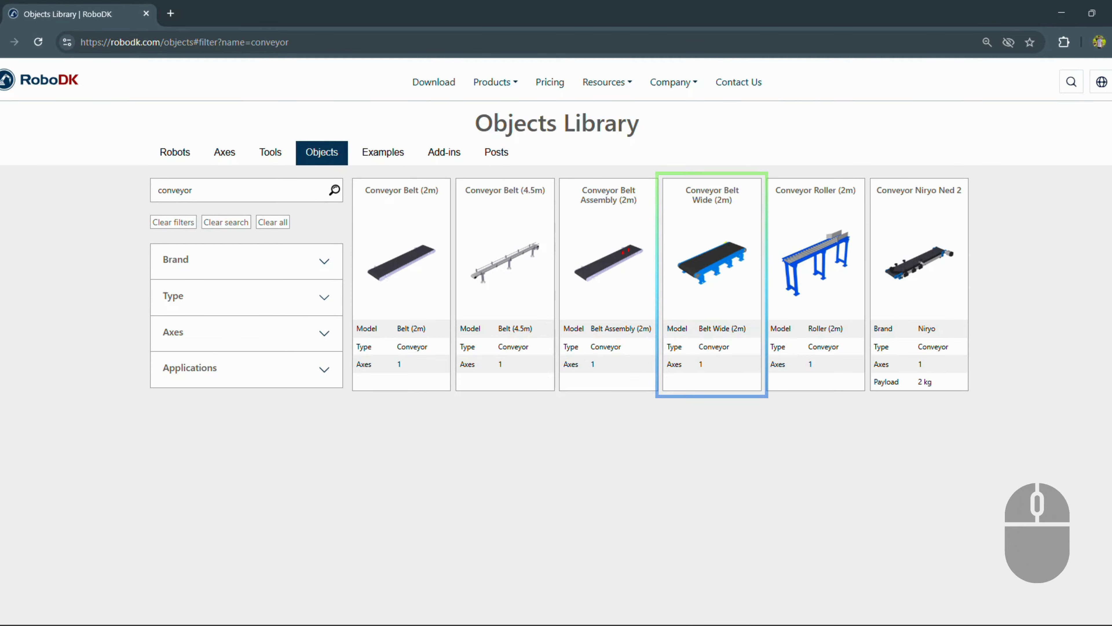
pyautogui.click(749, 597)
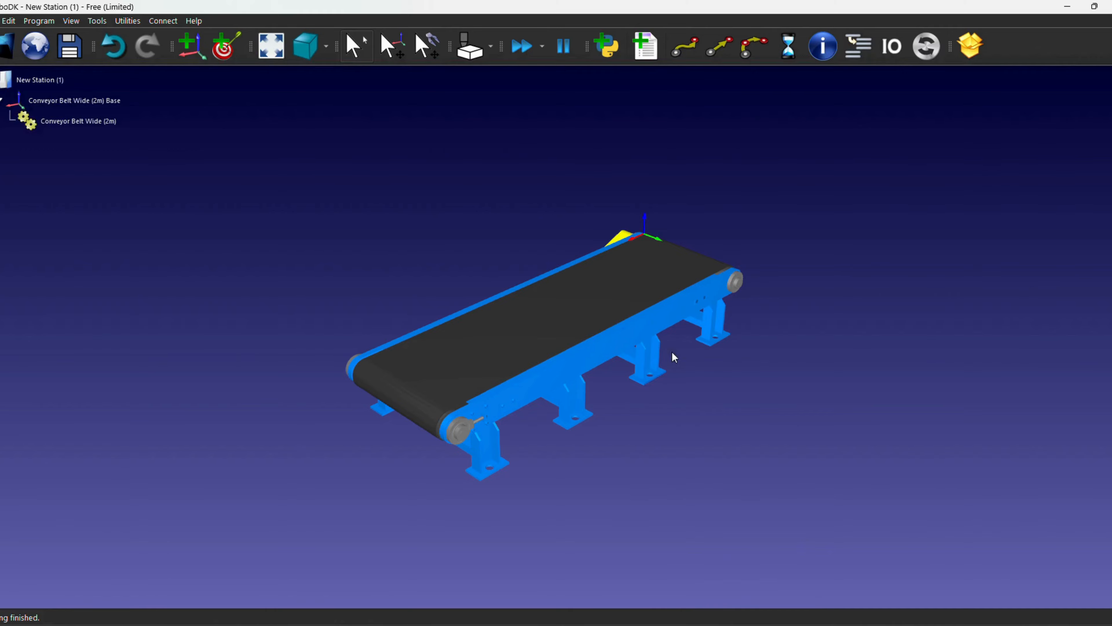
# Open the online robot library again and search its objects for "box"
pyautogui.moveTo(710, 415); pyautogui.dragTo(682, 410)
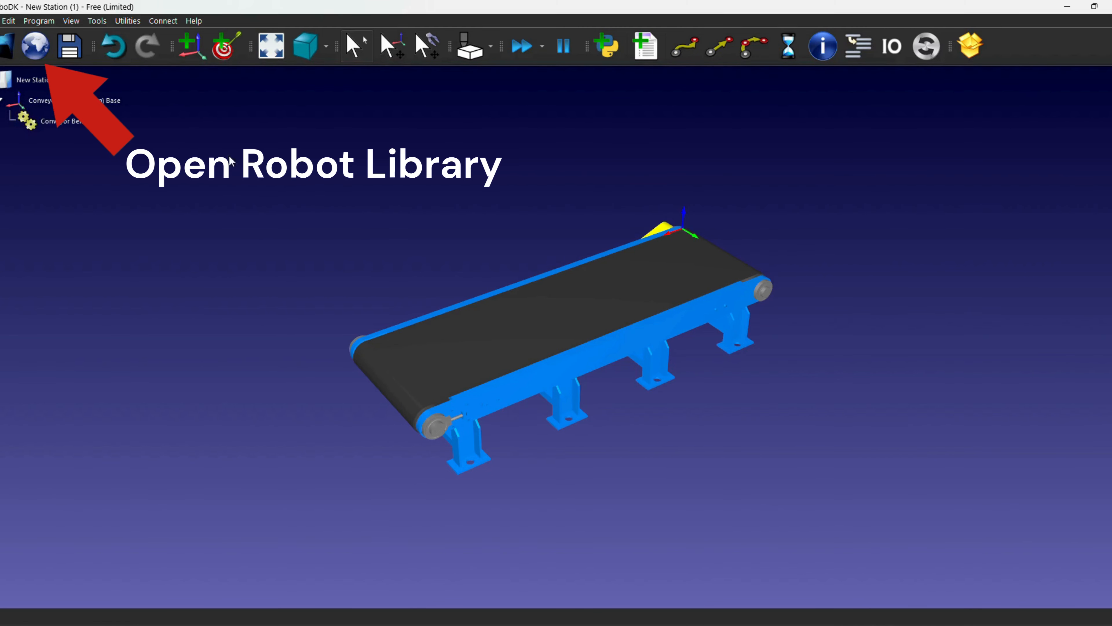
pyautogui.click(39, 55)
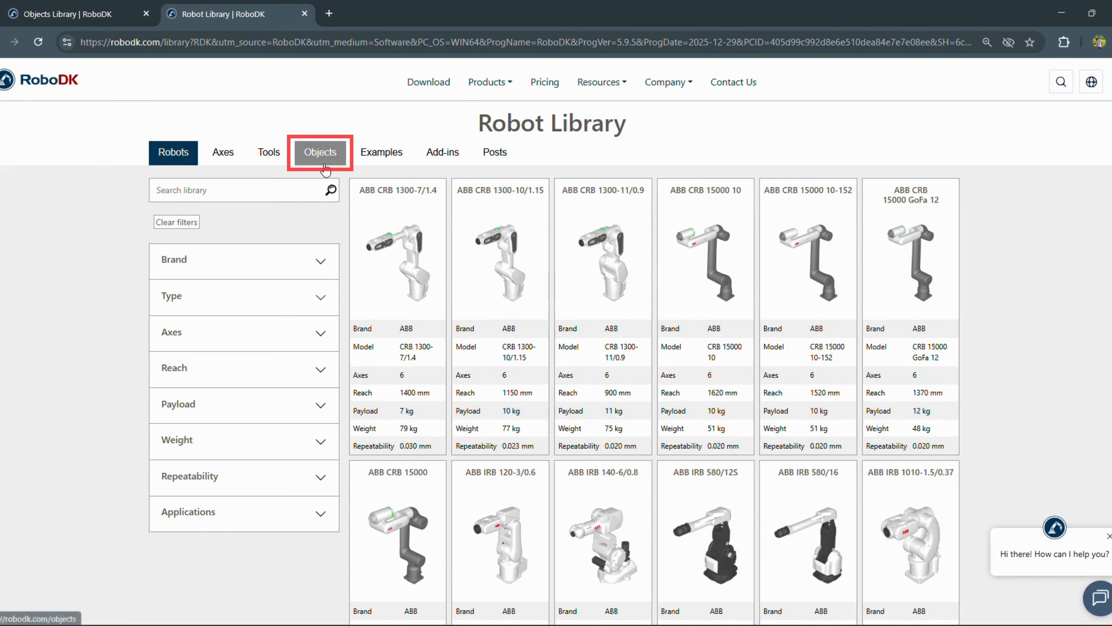
pyautogui.click(317, 152)
pyautogui.click(286, 189)
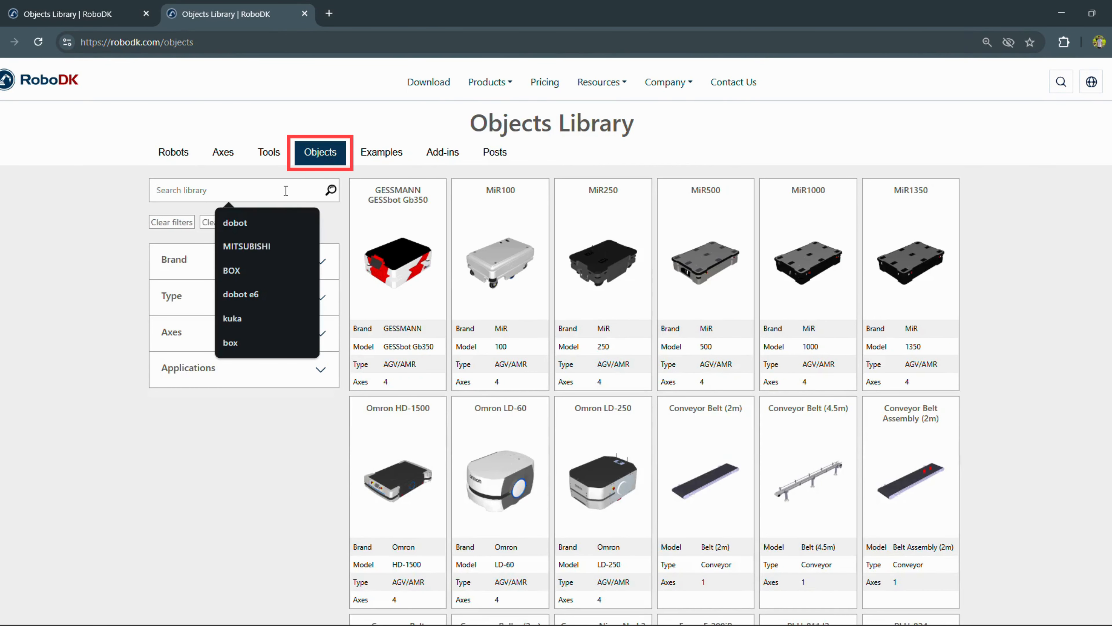
pyautogui.write('box')
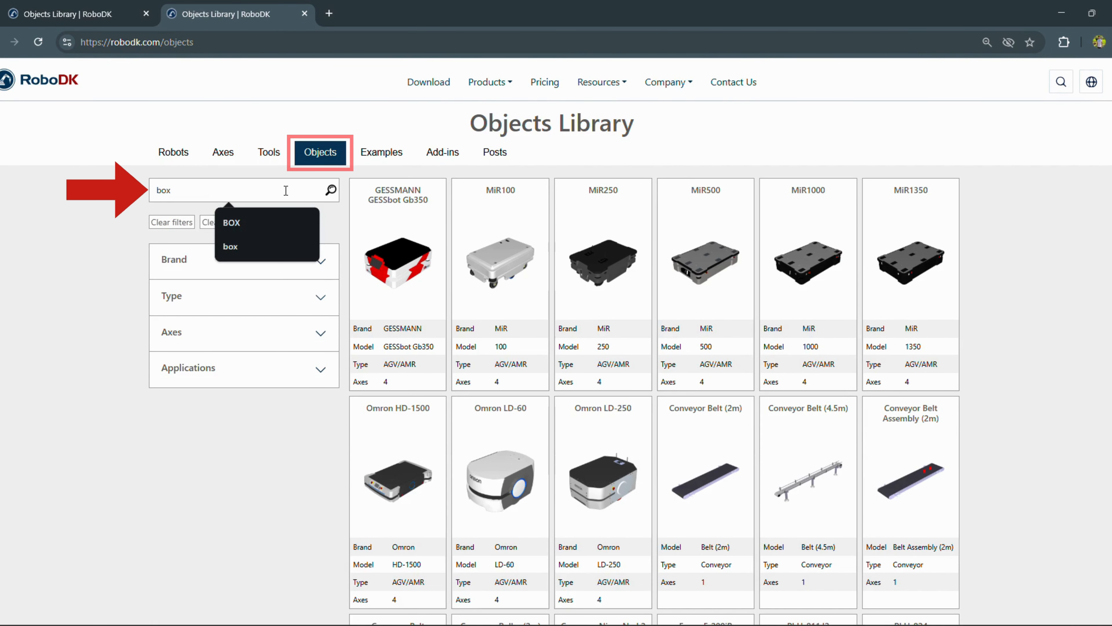
pyautogui.press('Return')
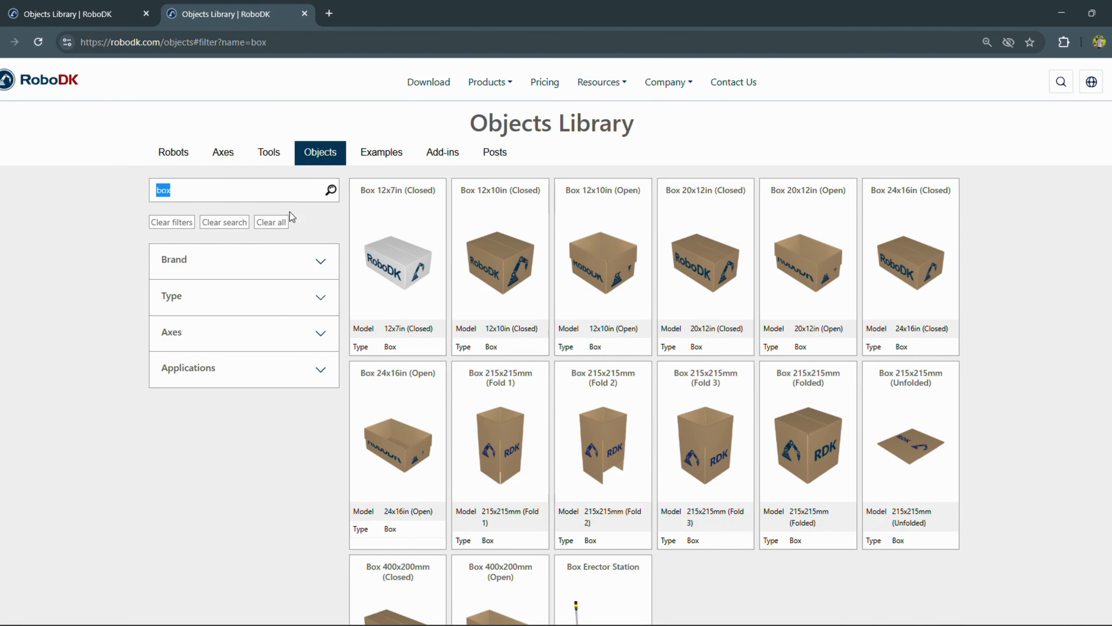
# Load the Box 12x7in (Closed) from the library into the station and switch back to RoboDK
pyautogui.moveTo(429, 258)
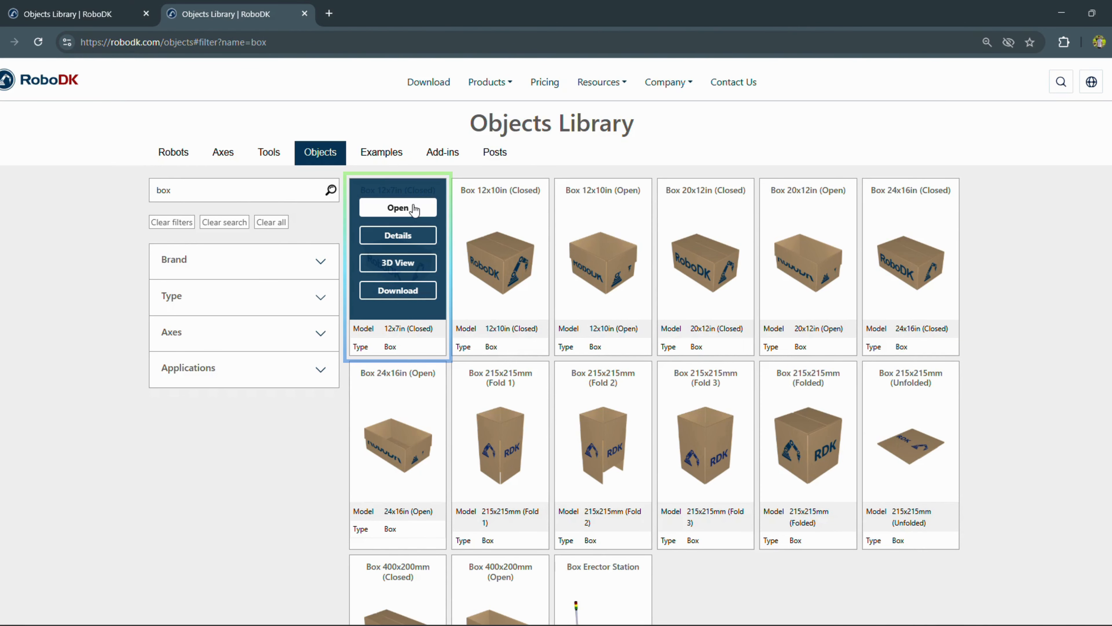
pyautogui.click(414, 208)
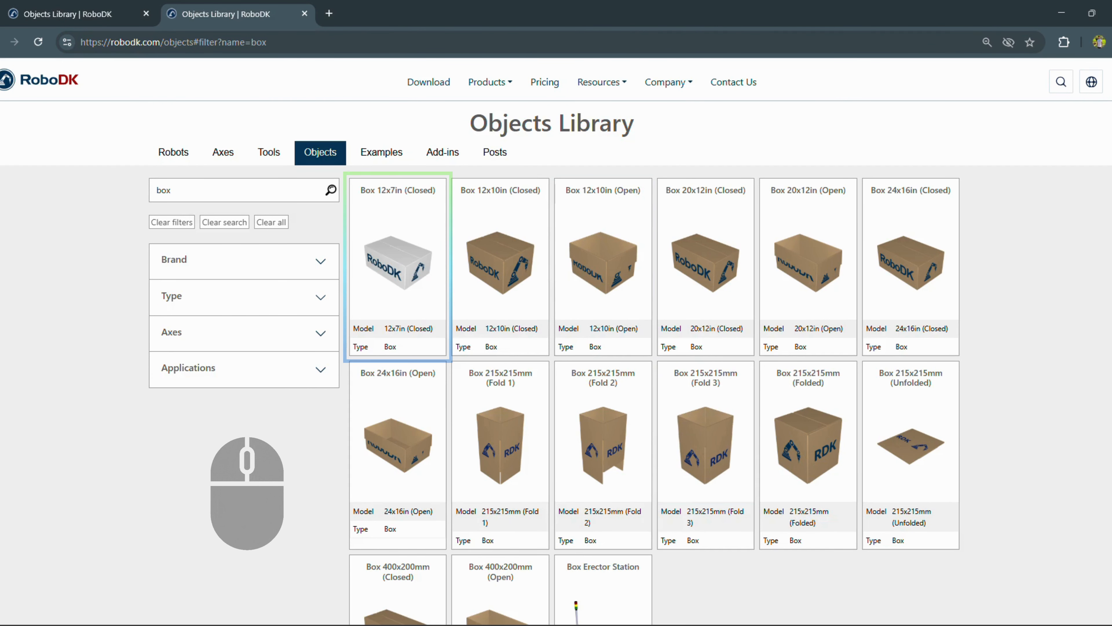
pyautogui.moveTo(758, 625)
pyautogui.click(757, 603)
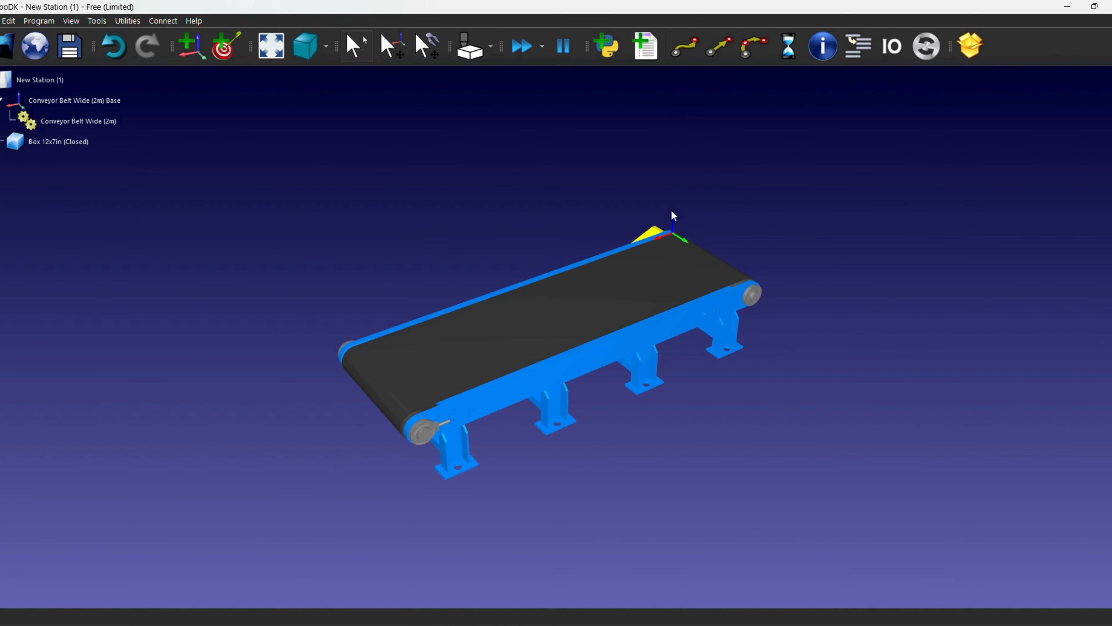
# Raise the box onto the conveyor belt by setting its Z position to 370 mm with respect to the station
pyautogui.moveTo(904, 281)
pyautogui.mouseDown(button='right')
pyautogui.moveTo(825, 302)
pyautogui.moveTo(625, 196)
pyautogui.moveTo(588, 197)
pyautogui.moveTo(642, 206)
pyautogui.moveTo(665, 226)
pyautogui.mouseUp(button='right')
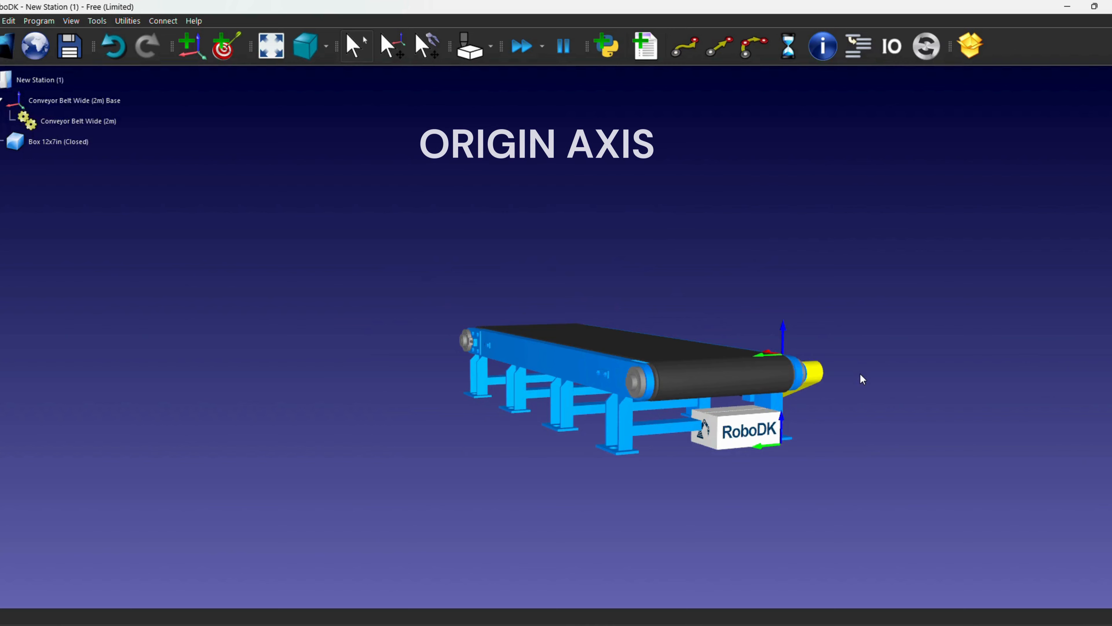
pyautogui.moveTo(822, 428)
pyautogui.mouseDown(button='right')
pyautogui.moveTo(923, 422)
pyautogui.moveTo(949, 378)
pyautogui.moveTo(774, 385)
pyautogui.moveTo(727, 419)
pyautogui.moveTo(752, 449)
pyautogui.moveTo(822, 447)
pyautogui.mouseUp(button='right')
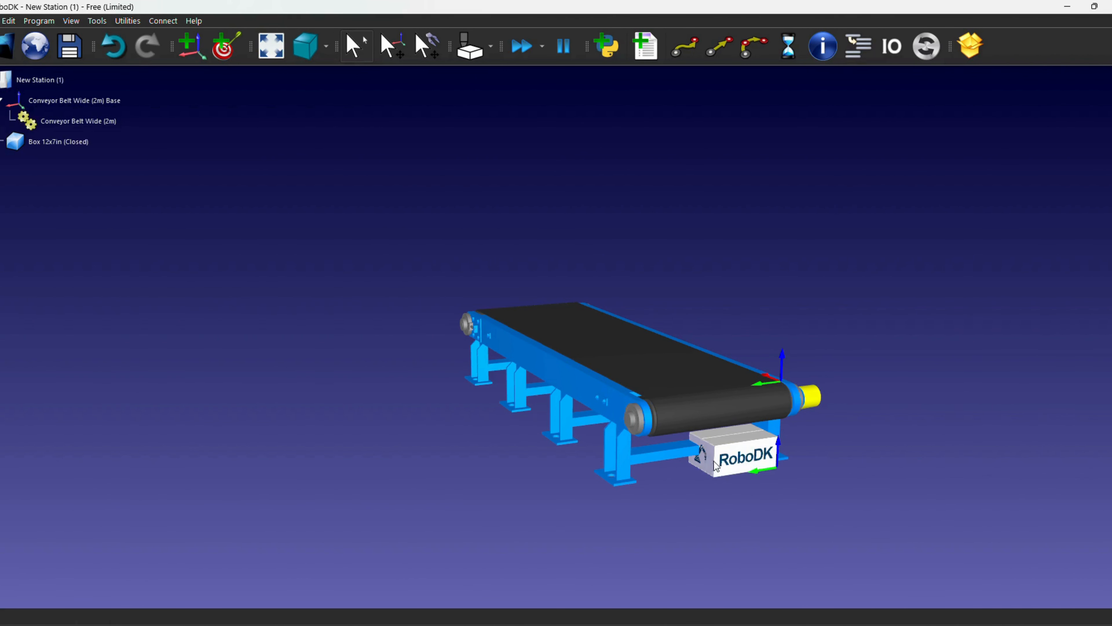
pyautogui.doubleClick(727, 458)
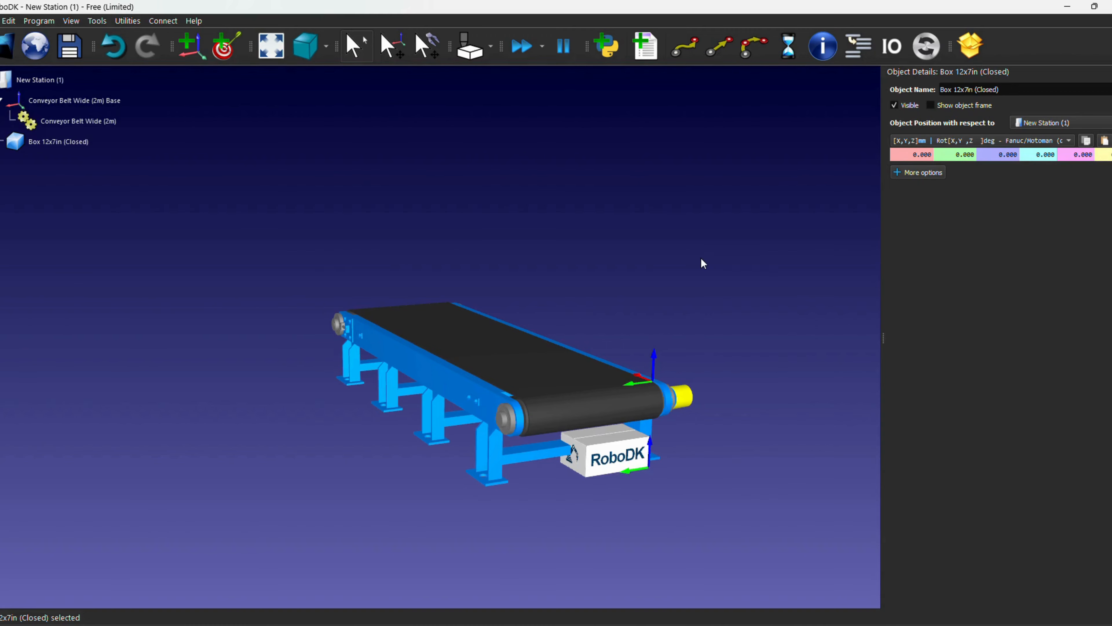
pyautogui.click(988, 156)
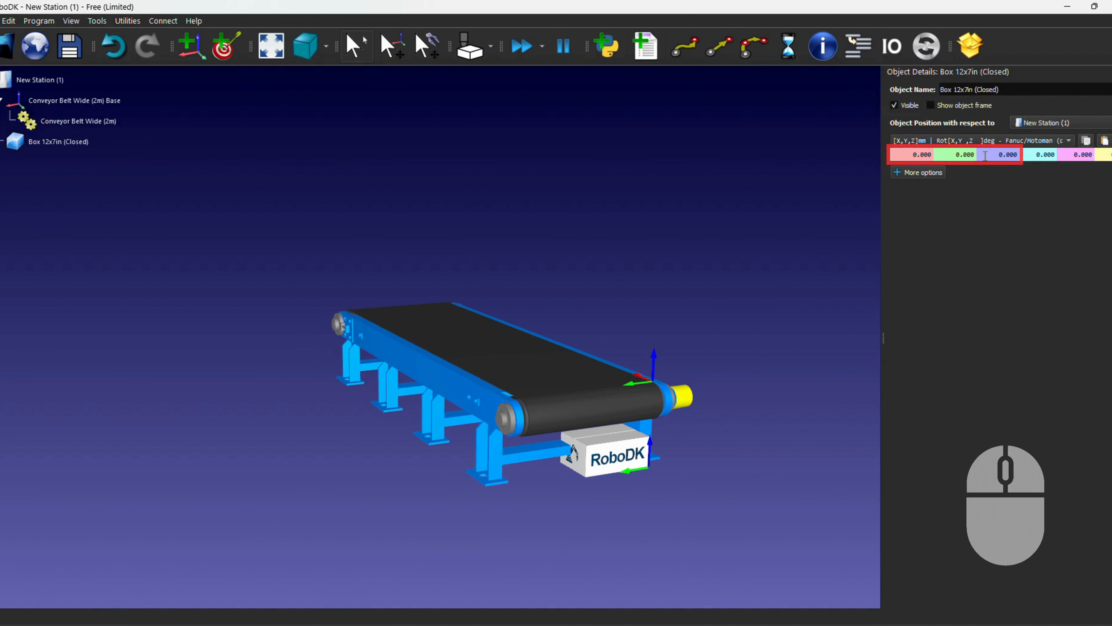
pyautogui.scroll(1, 985, 155)
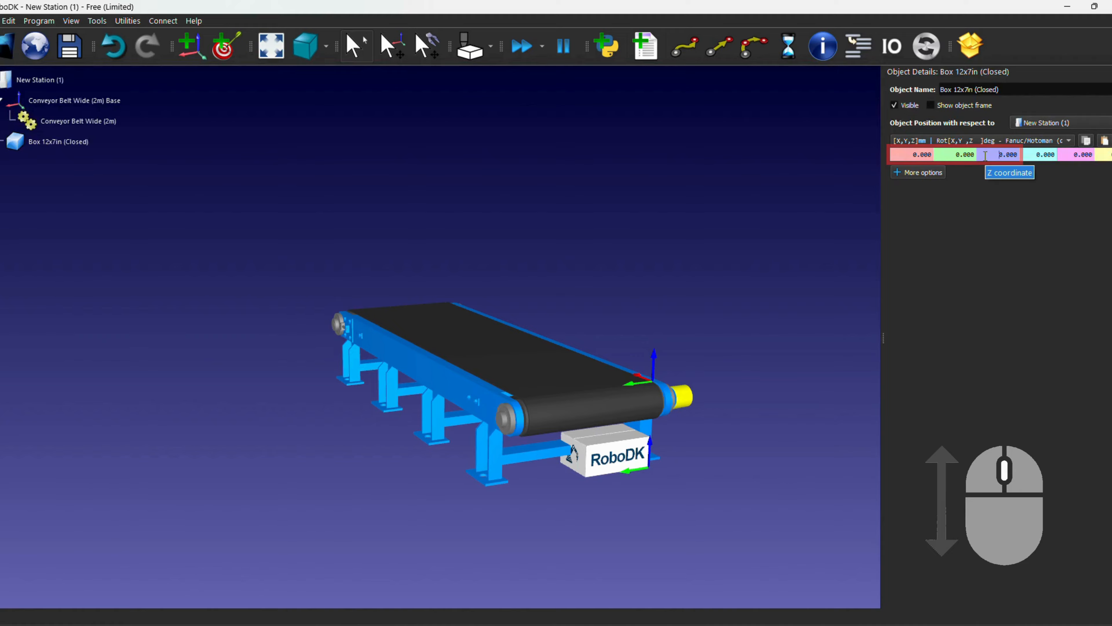
pyautogui.scroll(4, 985, 155)
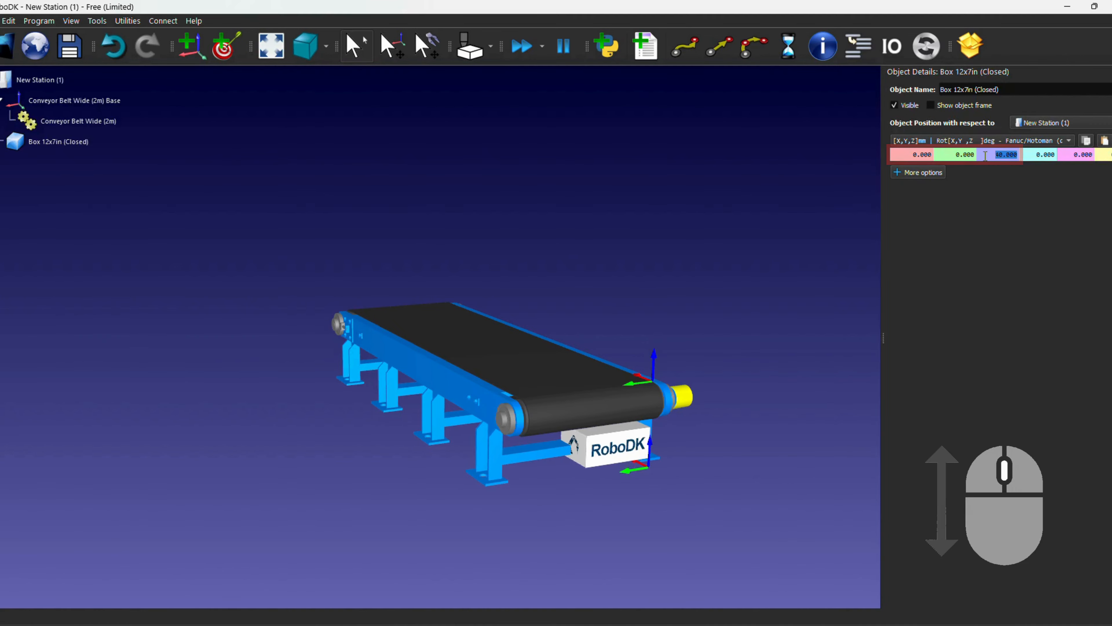
pyautogui.scroll(13, 985, 156)
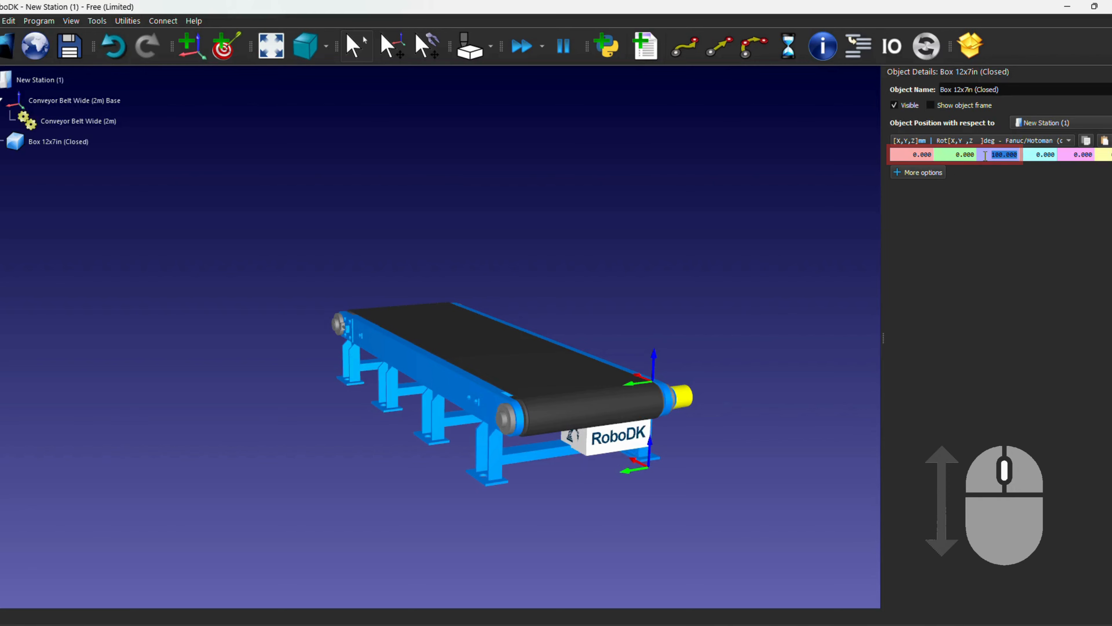
pyautogui.scroll(14, 985, 156)
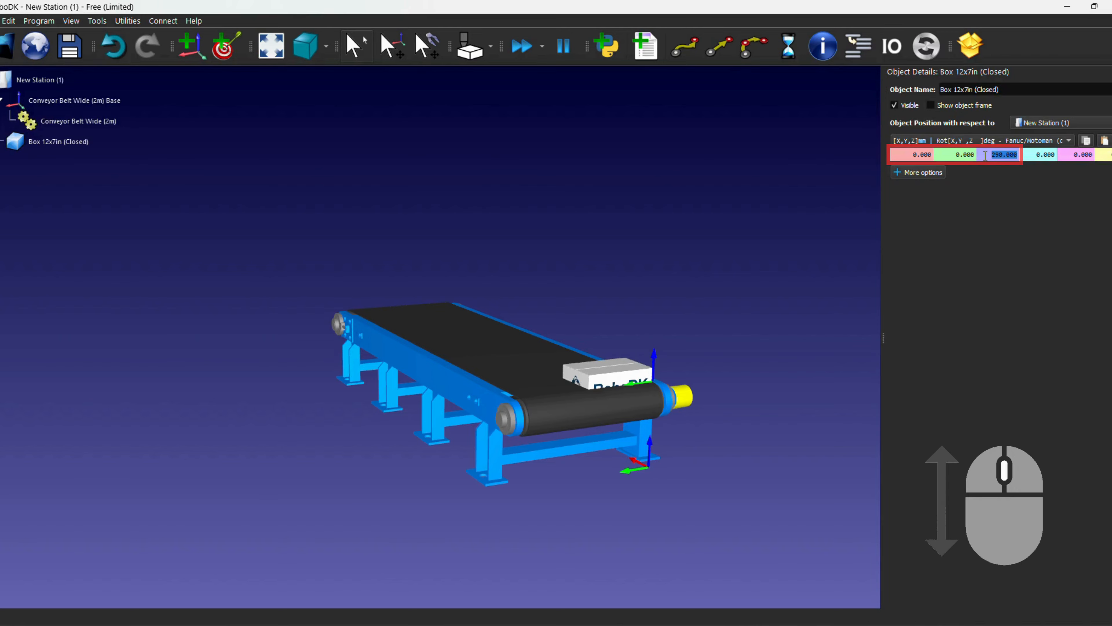
pyautogui.scroll(6, 985, 155)
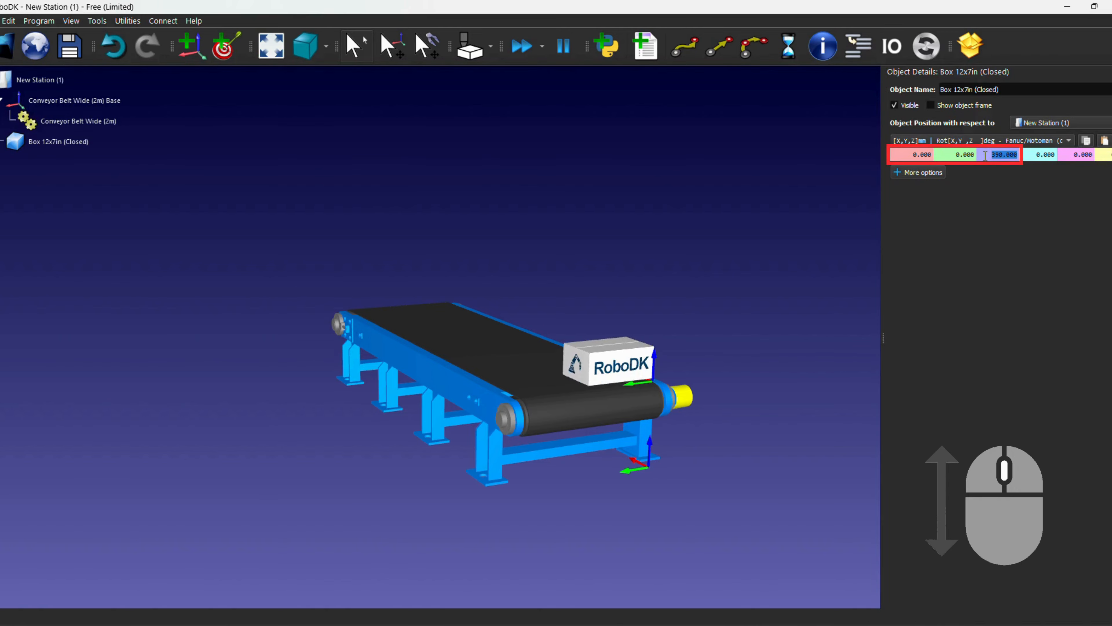
pyautogui.scroll(-3, 986, 156)
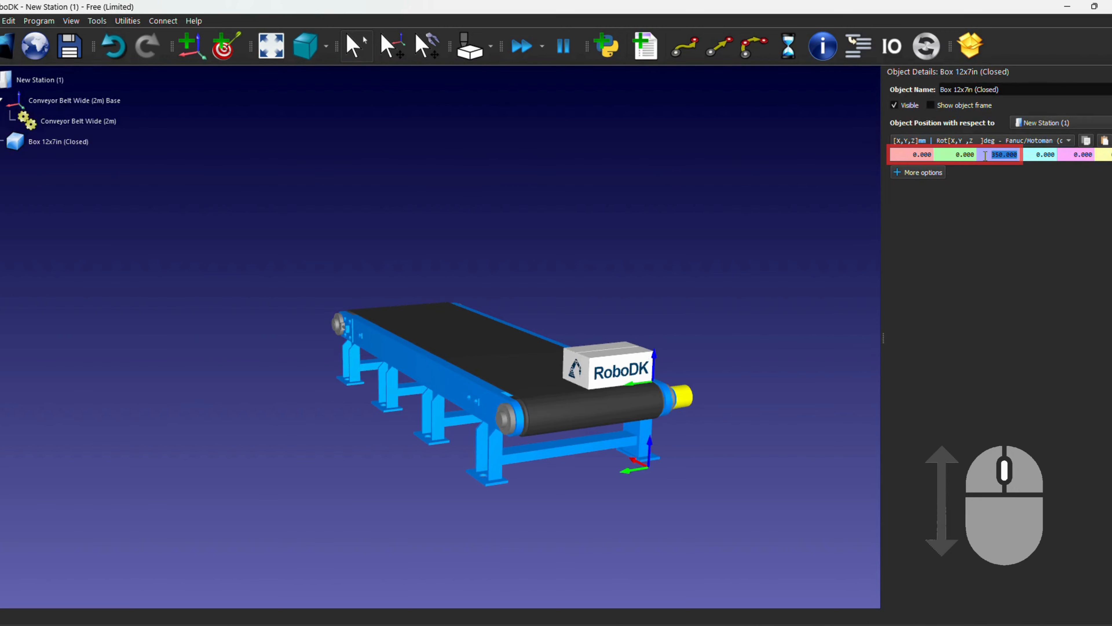
pyautogui.scroll(1, 985, 156)
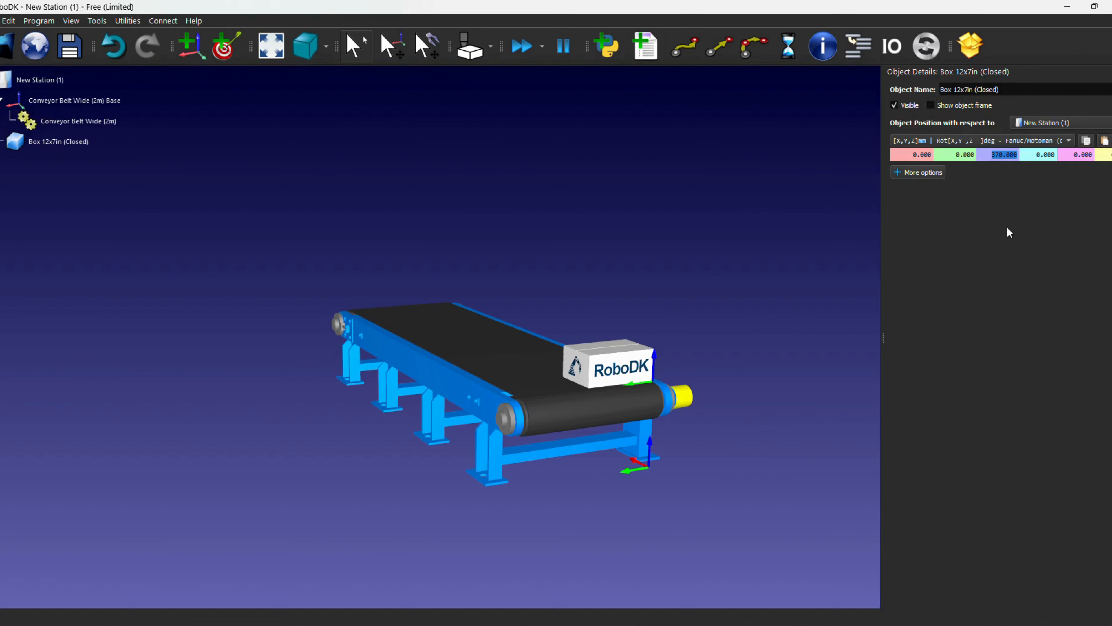
# Close the box's details and attach the box to the Conveyor Belt Wide (2m) mechanism in the station tree
pyautogui.moveTo(691, 356); pyautogui.dragTo(918, 280)
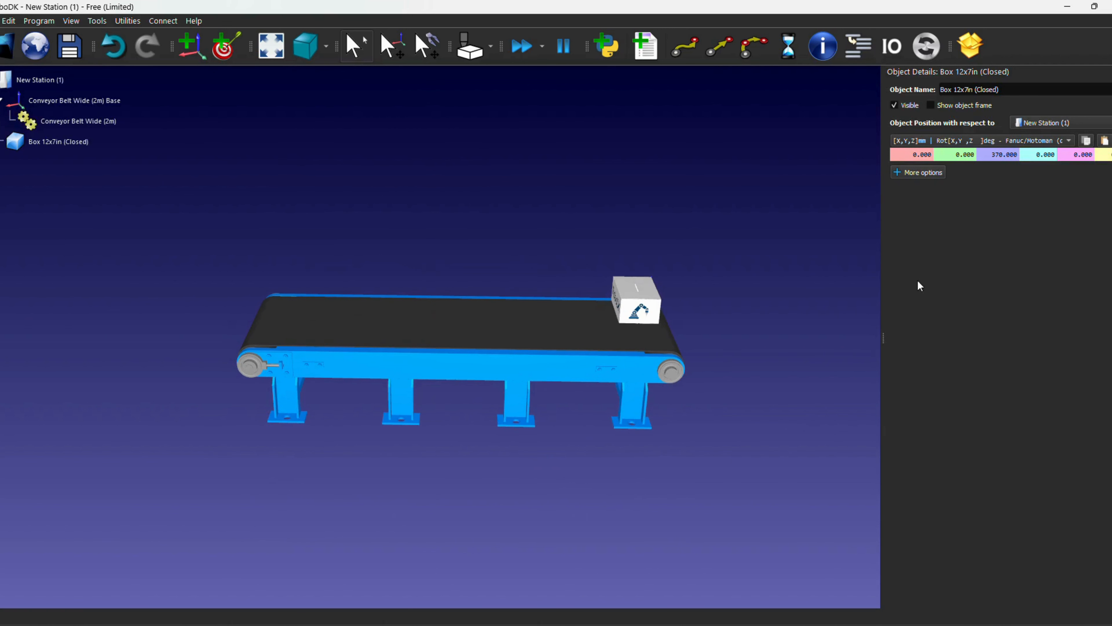
pyautogui.moveTo(693, 301)
pyautogui.mouseDown()
pyautogui.moveTo(712, 314)
pyautogui.moveTo(784, 265)
pyautogui.moveTo(822, 338)
pyautogui.moveTo(797, 328)
pyautogui.mouseUp()
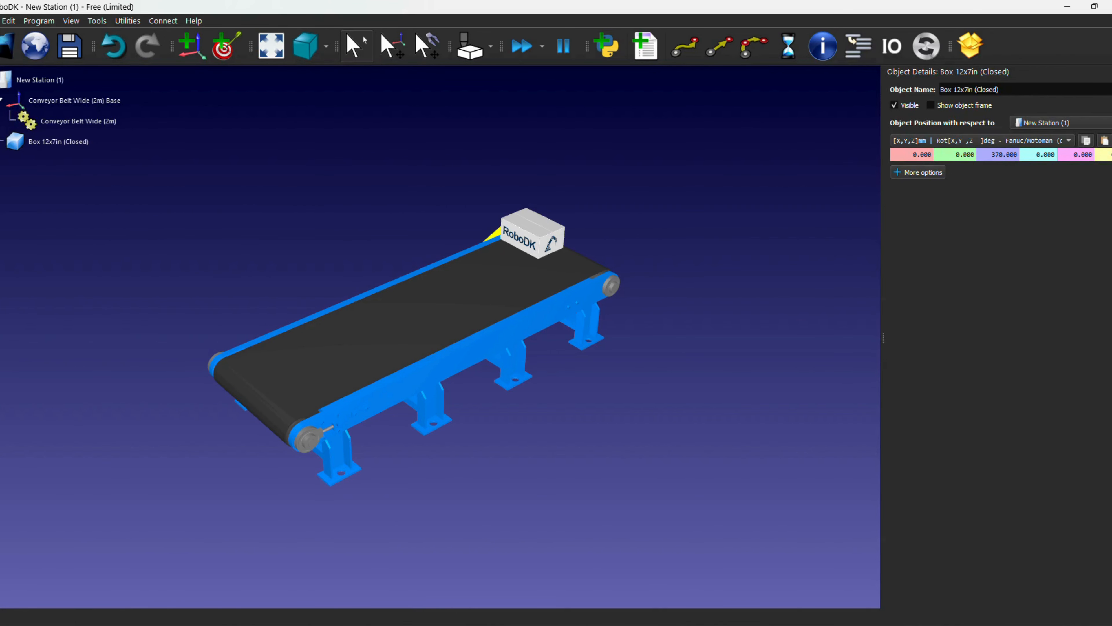
pyautogui.click(1111, 72)
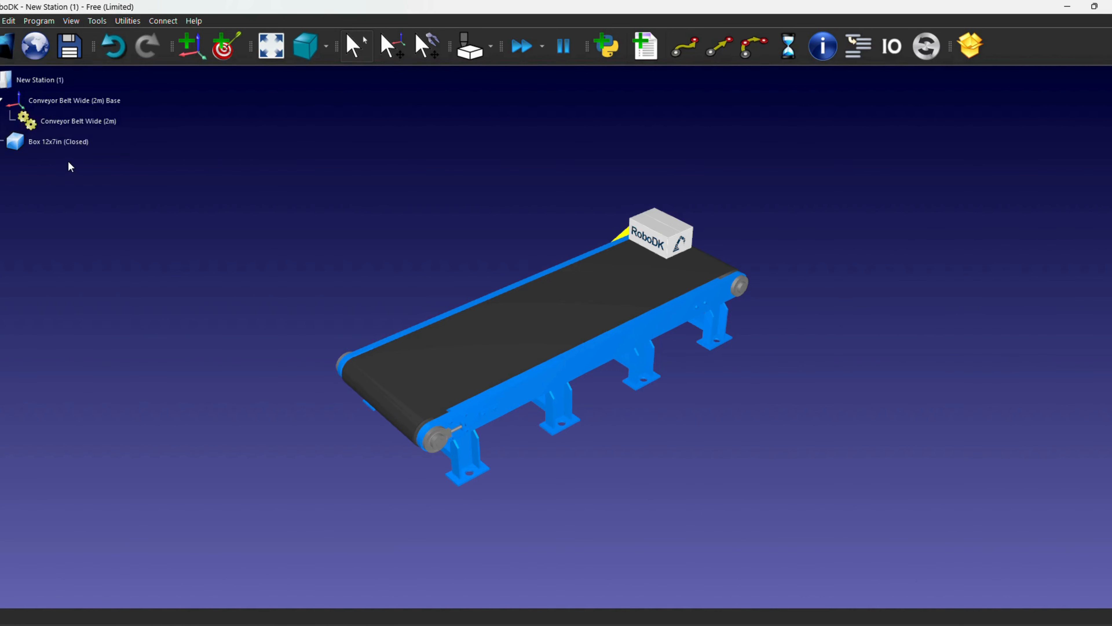
pyautogui.click(51, 137)
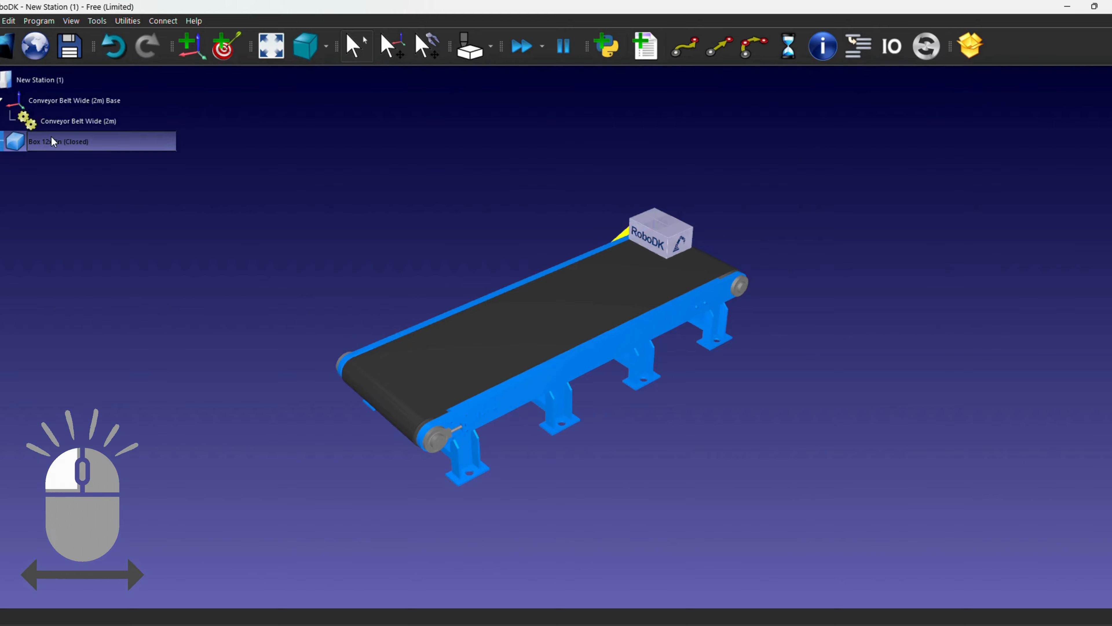
pyautogui.moveTo(56, 143); pyautogui.dragTo(88, 117)
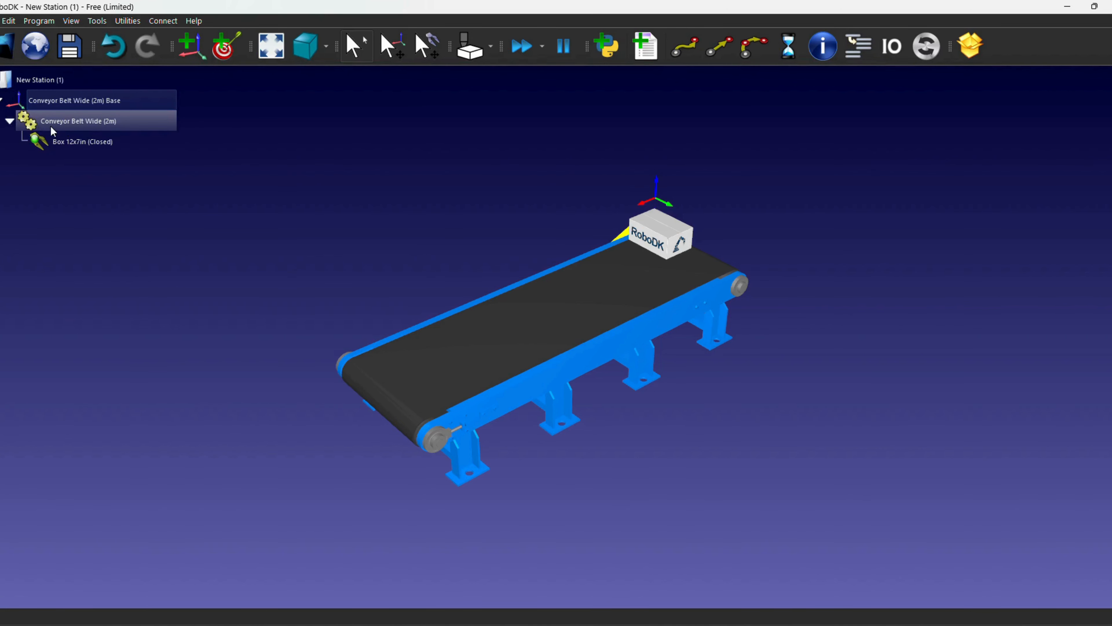
# Open the Conveyor Belt Wide (2m) mechanism's settings and jog its joint axis forward past 1220 mm to carry the box along the belt
pyautogui.doubleClick(70, 118)
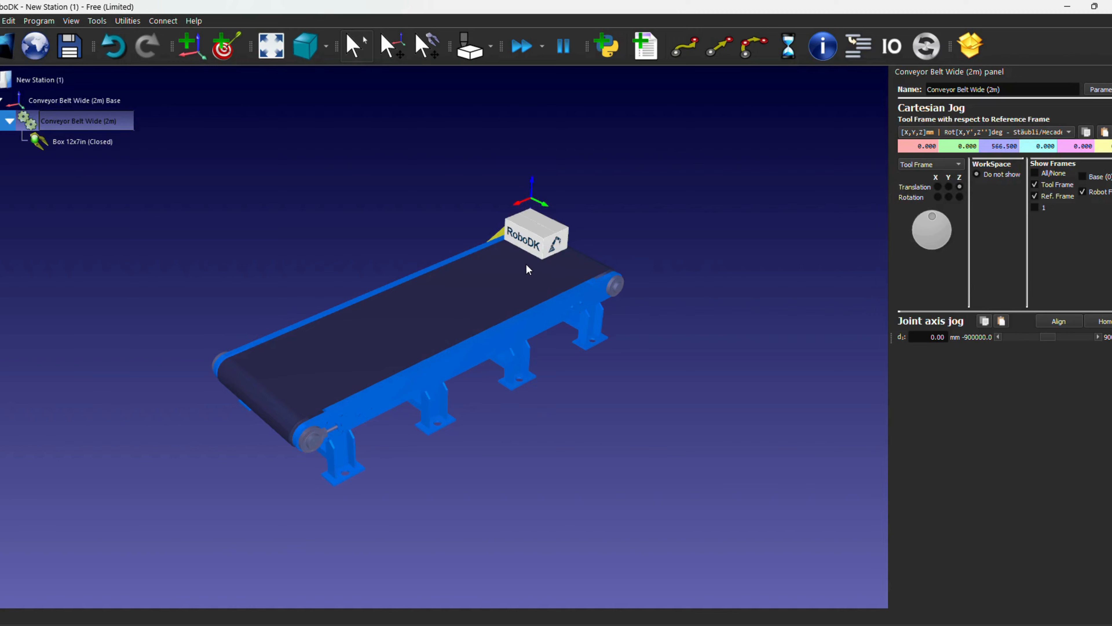
pyautogui.scroll(2, 527, 266)
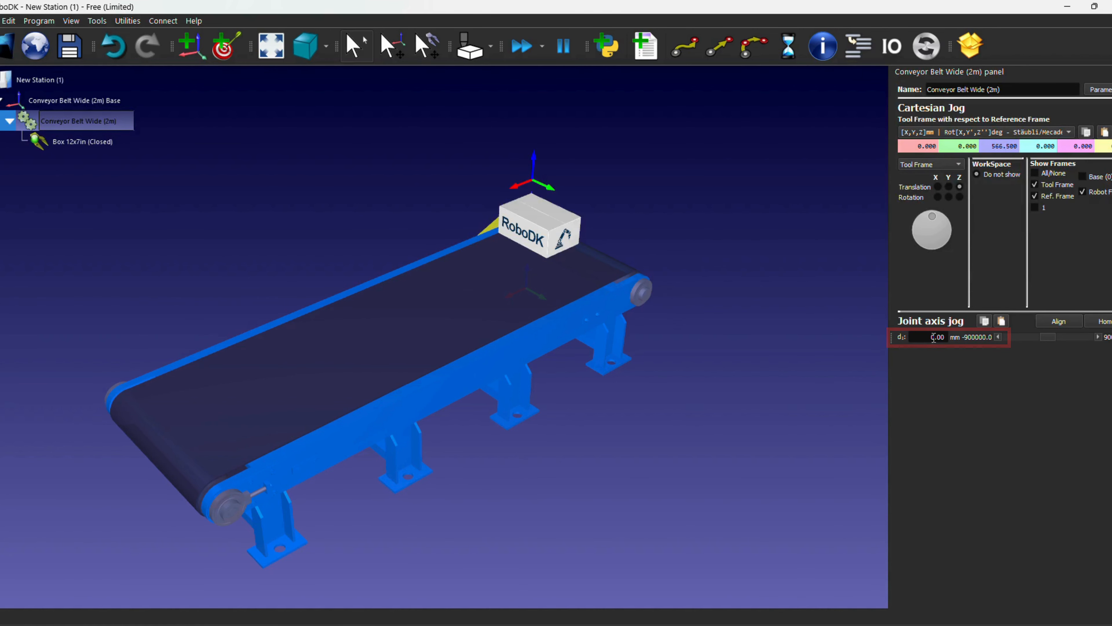
pyautogui.click(920, 338)
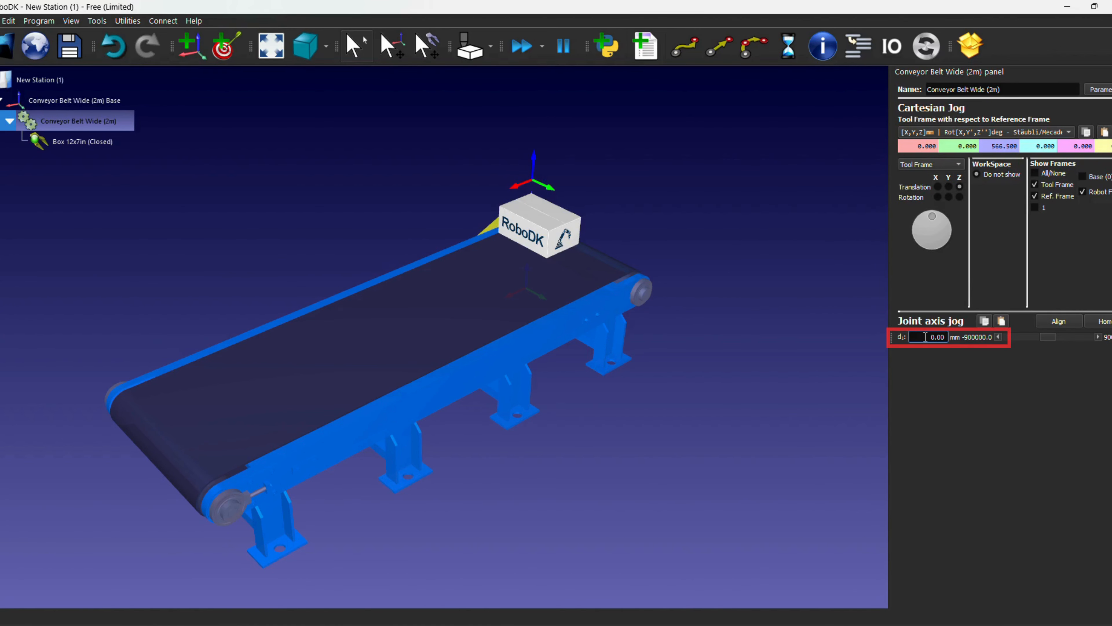
pyautogui.scroll(5, 924, 337)
pyautogui.scroll(11, 925, 337)
pyautogui.scroll(20, 925, 338)
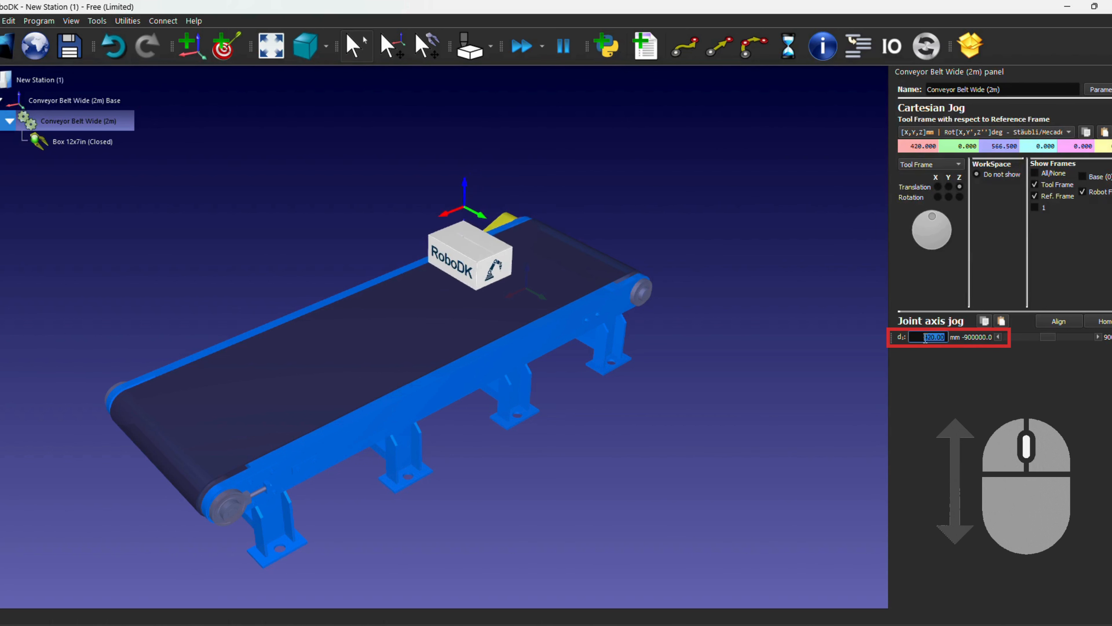
pyautogui.scroll(20, 925, 338)
pyautogui.scroll(20, 924, 337)
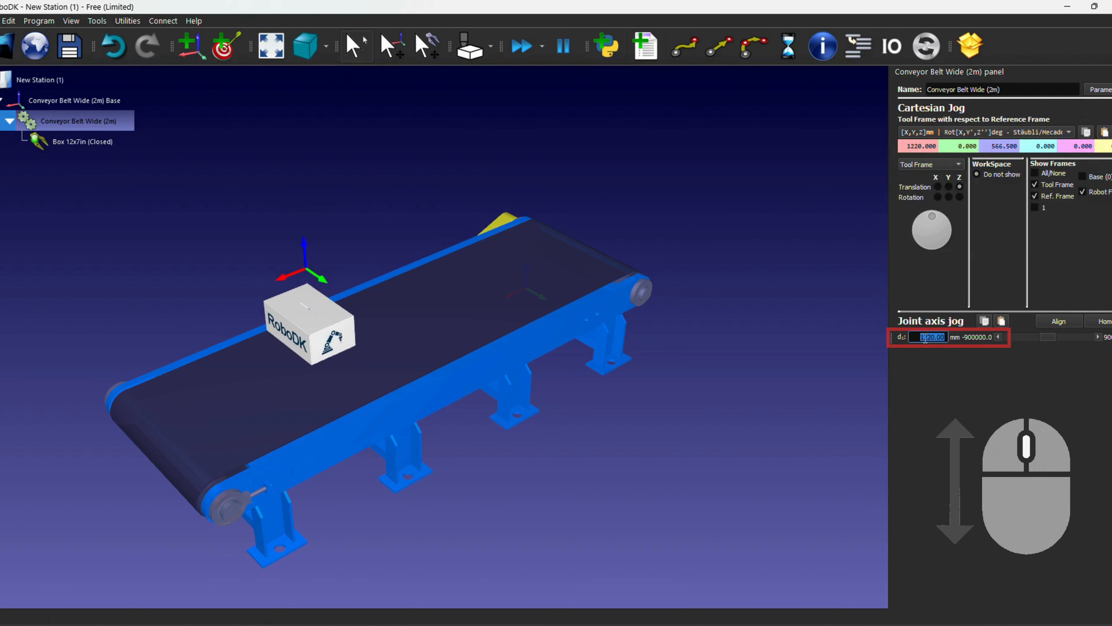
pyautogui.scroll(20, 925, 339)
pyautogui.scroll(9, 925, 338)
# Jog the conveyor's joint axis back to 110 mm, with a short forward move on the way
pyautogui.scroll(-20, 925, 338)
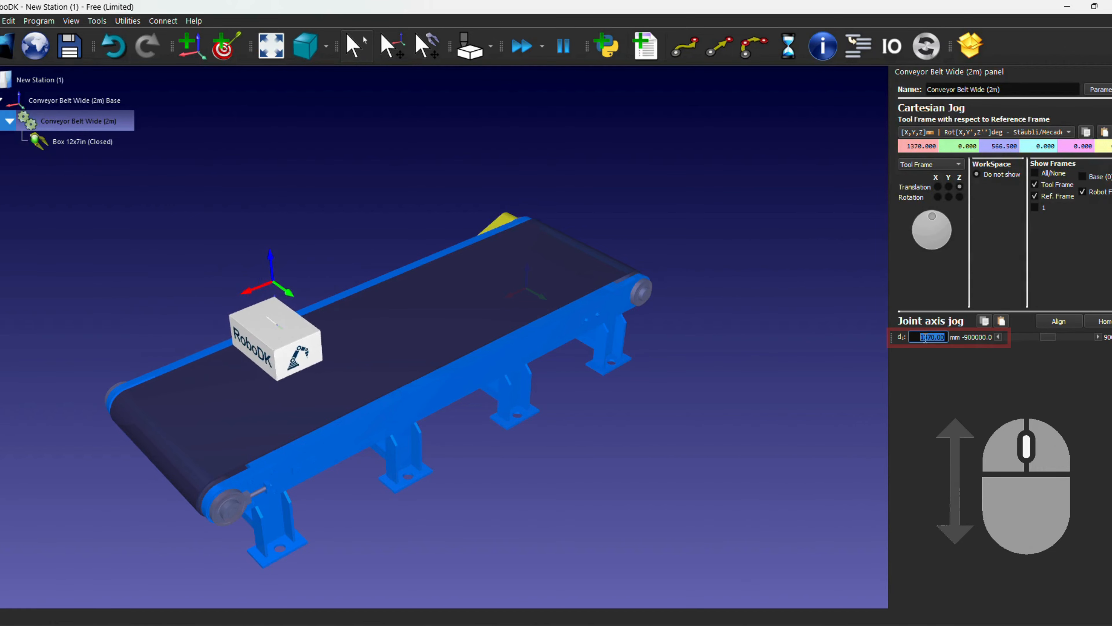
pyautogui.scroll(-20, 925, 338)
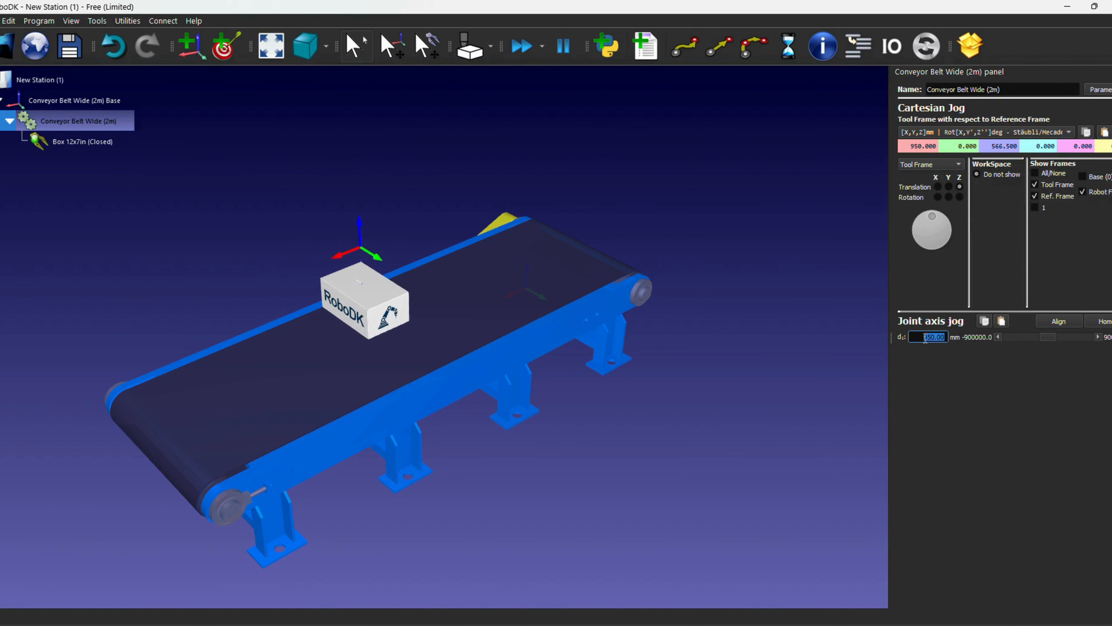
pyautogui.scroll(-20, 925, 339)
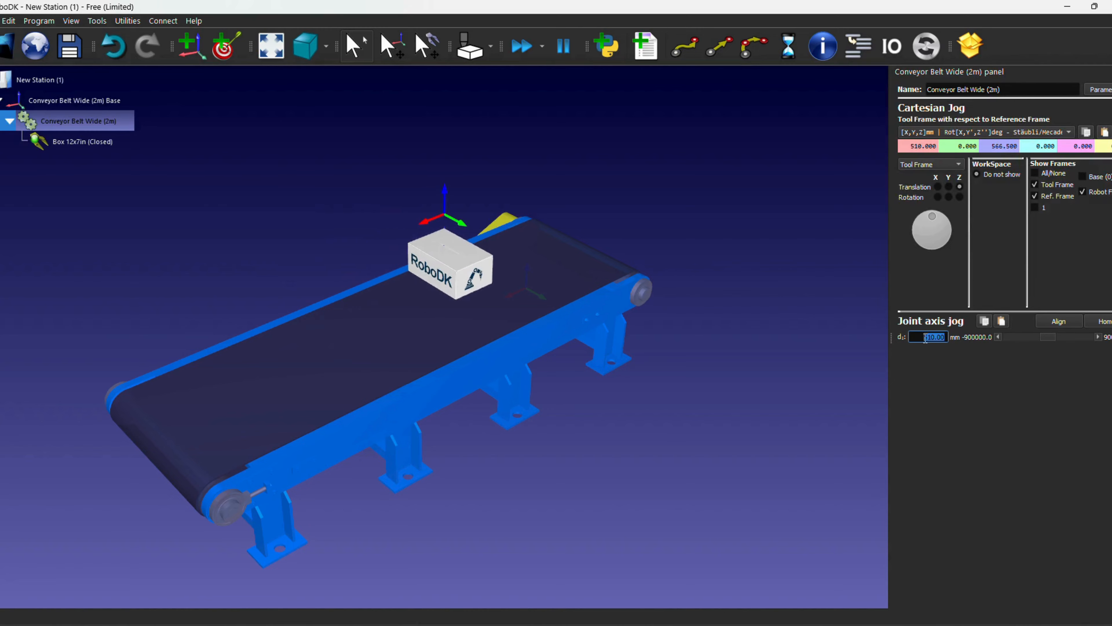
pyautogui.scroll(-13, 925, 338)
pyautogui.scroll(19, 925, 339)
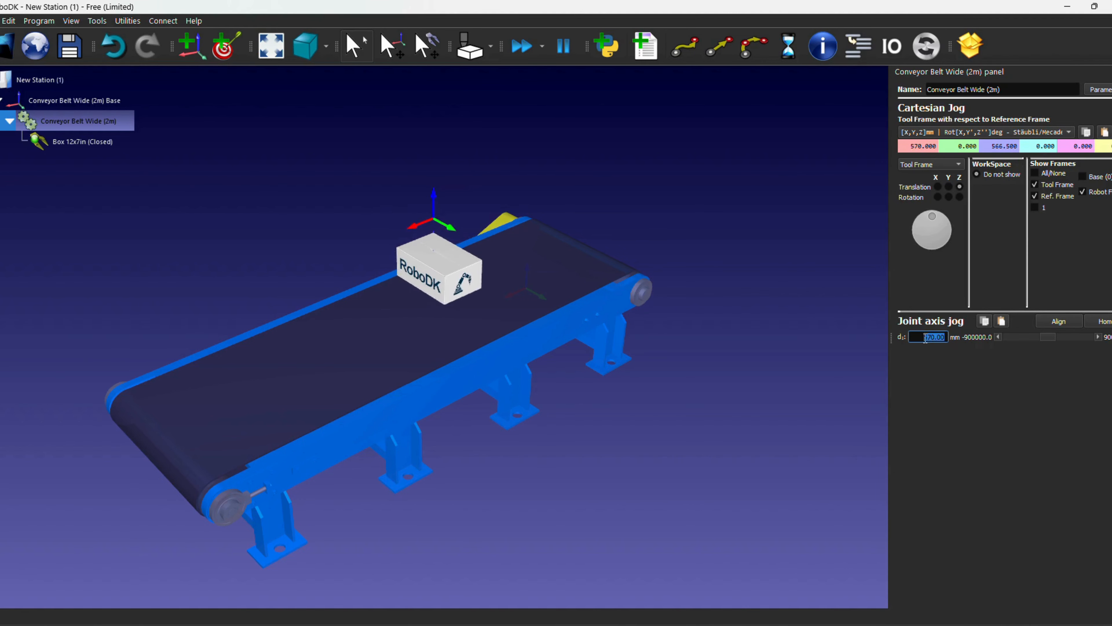
pyautogui.scroll(-20, 925, 339)
pyautogui.scroll(-1, 925, 338)
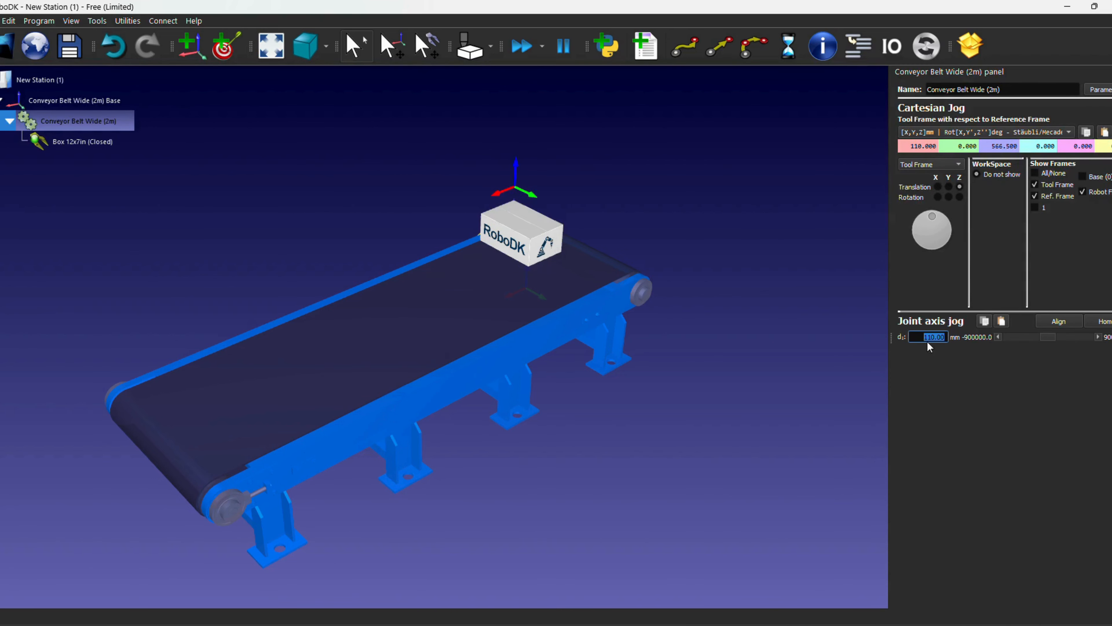
# Jog the conveyor's joint axis forward to 1780 mm to bring the box to the far end of the belt
pyautogui.scroll(1, 928, 337)
pyautogui.scroll(-5, 928, 337)
pyautogui.scroll(20, 928, 338)
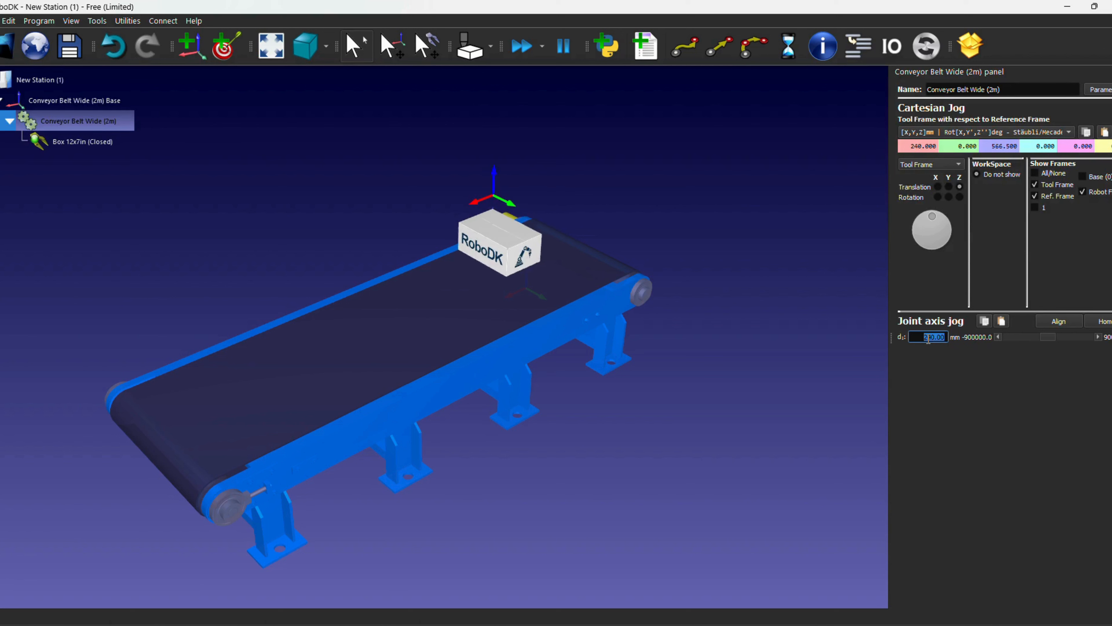
pyautogui.scroll(20, 928, 339)
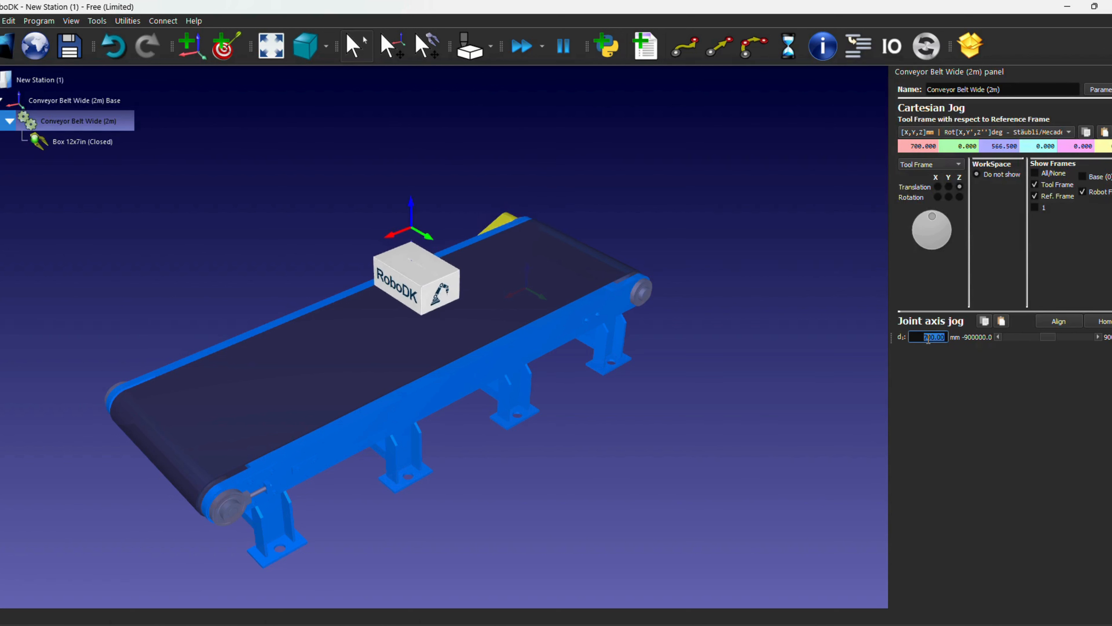
pyautogui.scroll(20, 928, 338)
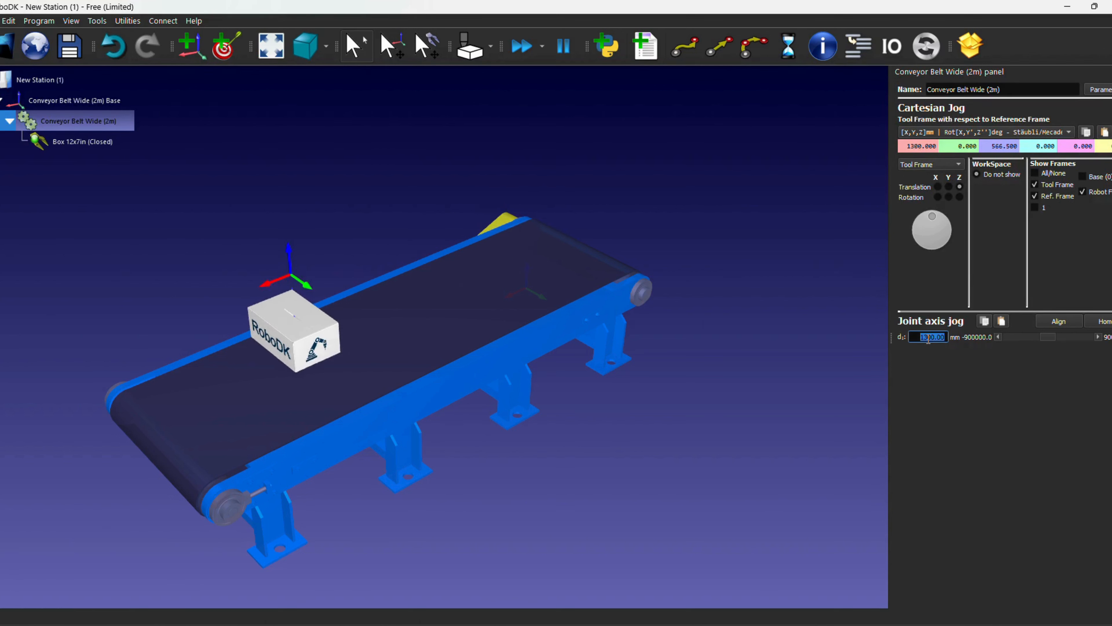
pyautogui.scroll(20, 928, 338)
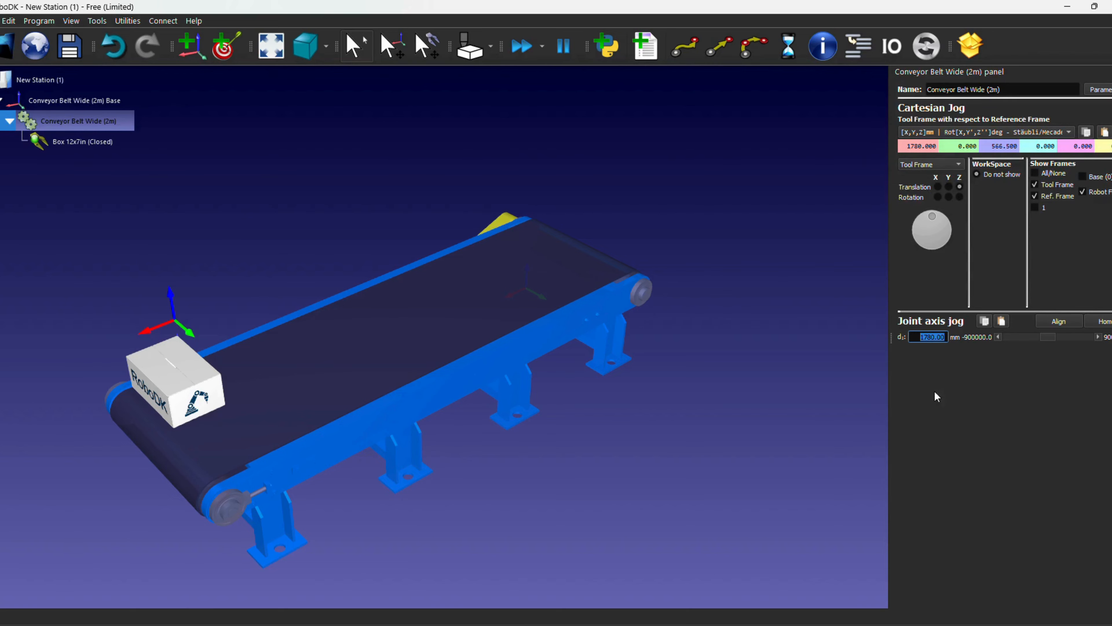
# Return the box towards the start of the belt by jogging the conveyor's joint axis back below 280 mm
pyautogui.scroll(-20, 932, 337)
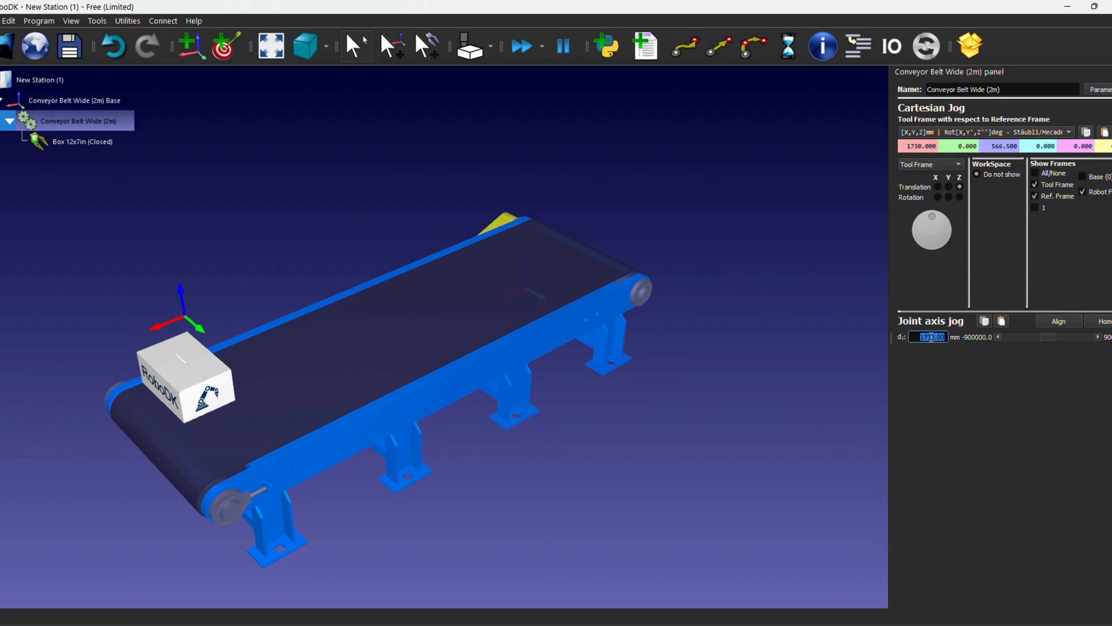
pyautogui.scroll(-20, 932, 338)
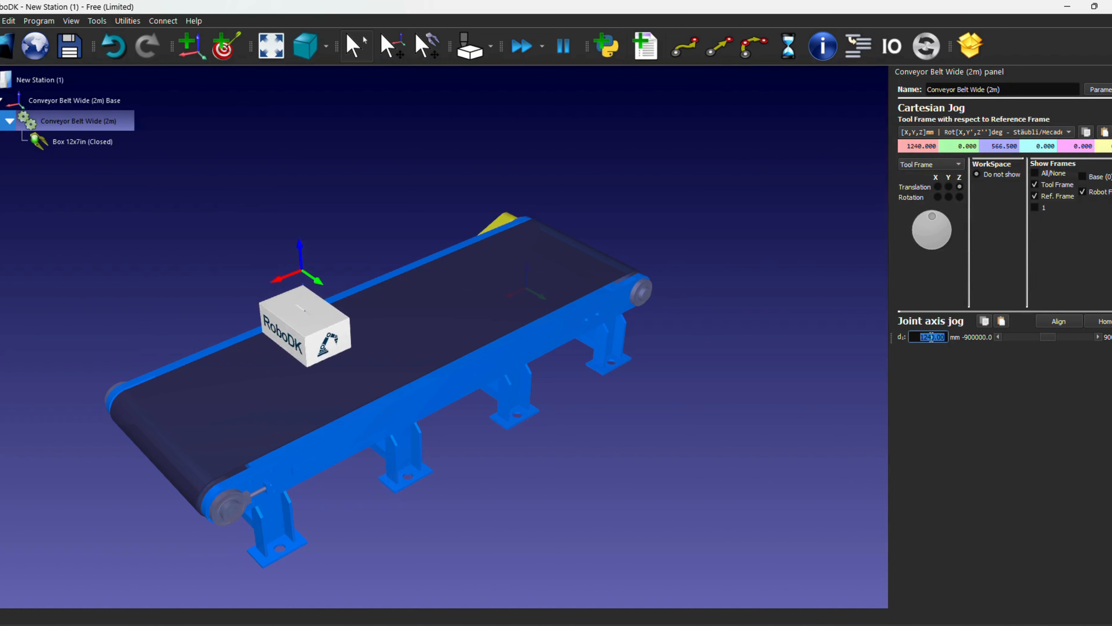
pyautogui.scroll(-20, 931, 337)
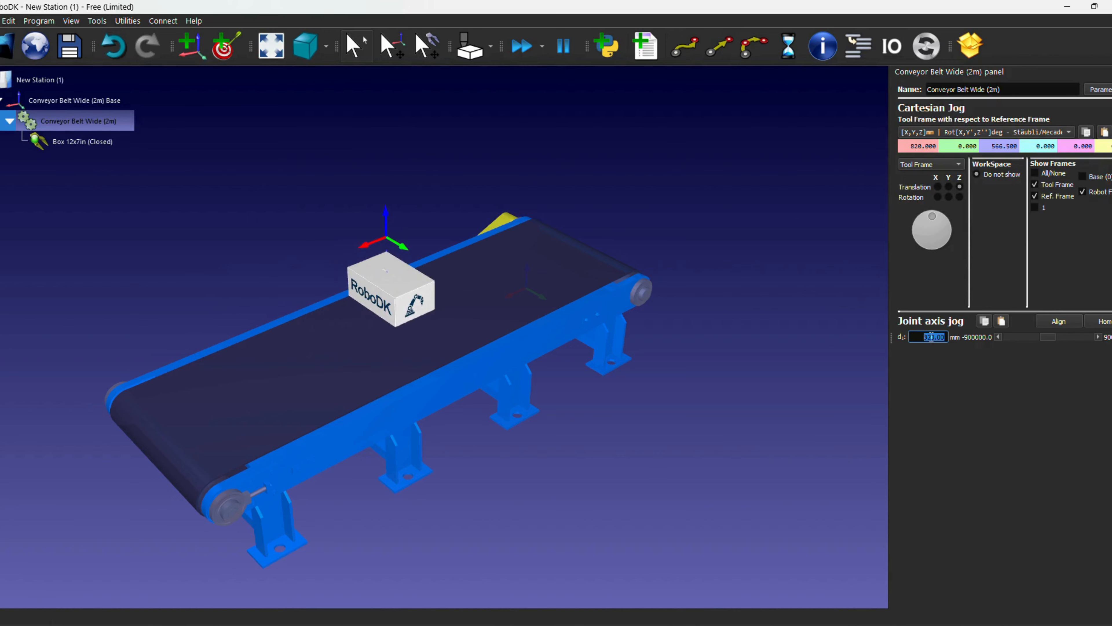
pyautogui.scroll(-17, 932, 338)
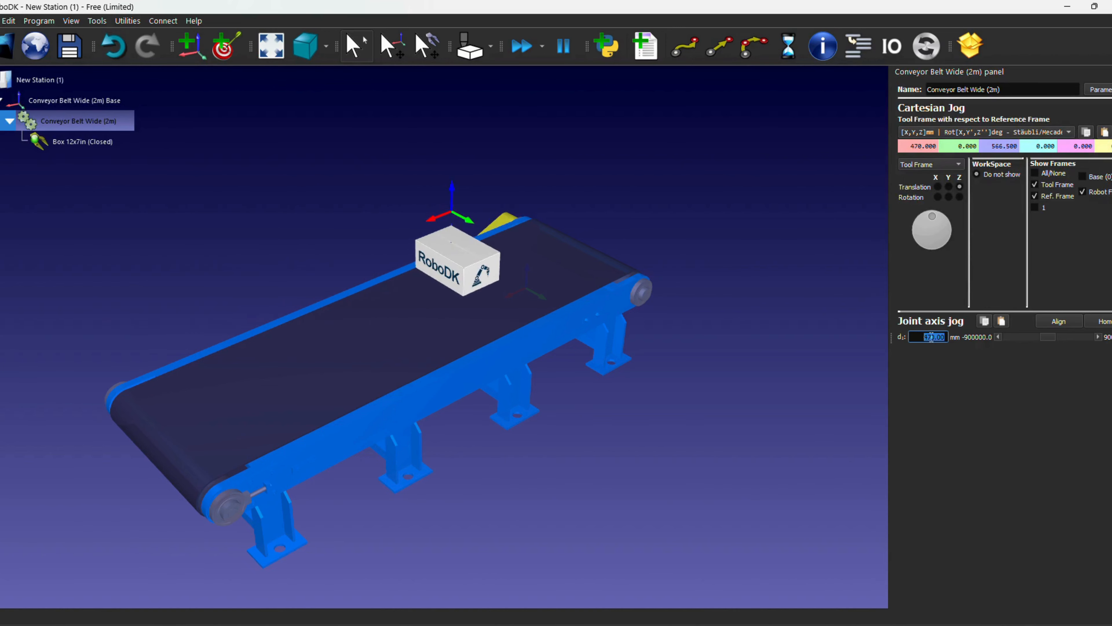
pyautogui.scroll(-9, 932, 338)
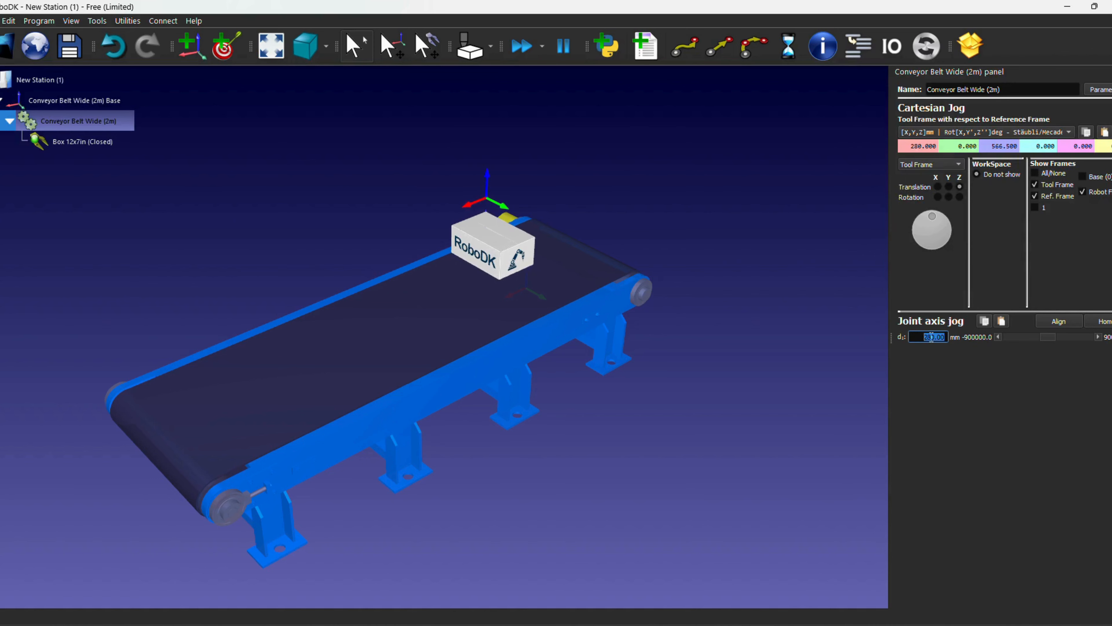
pyautogui.scroll(-6, 932, 337)
# Move the box forward along the belt once more with the joint axis jog, and back it up slightly
pyautogui.scroll(6, 931, 337)
pyautogui.scroll(20, 931, 338)
pyautogui.scroll(2, 932, 337)
pyautogui.scroll(-3, 931, 338)
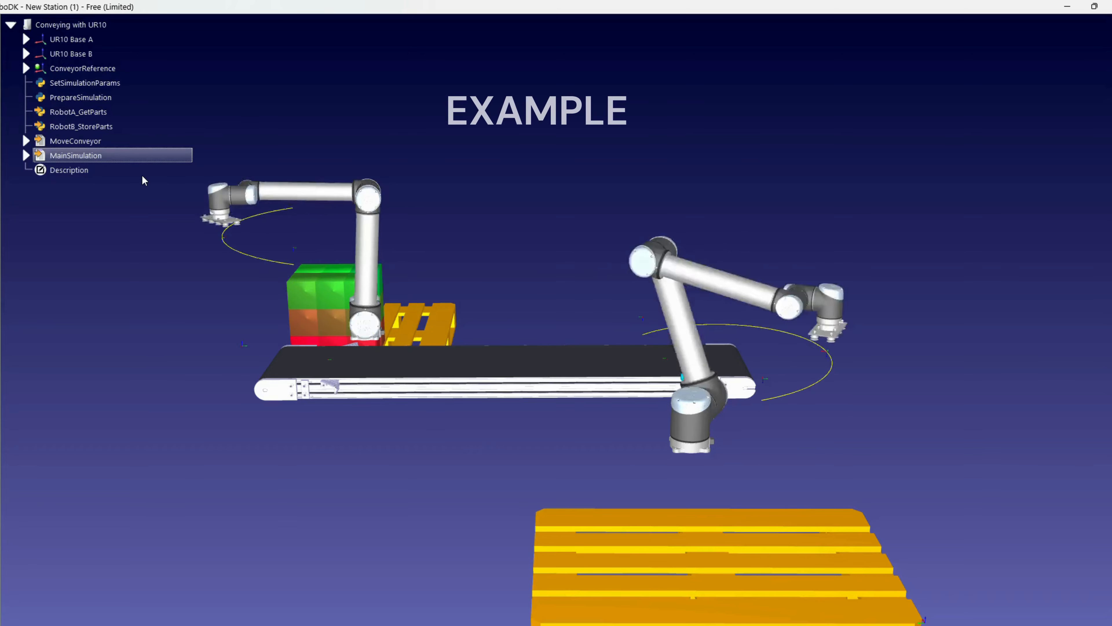